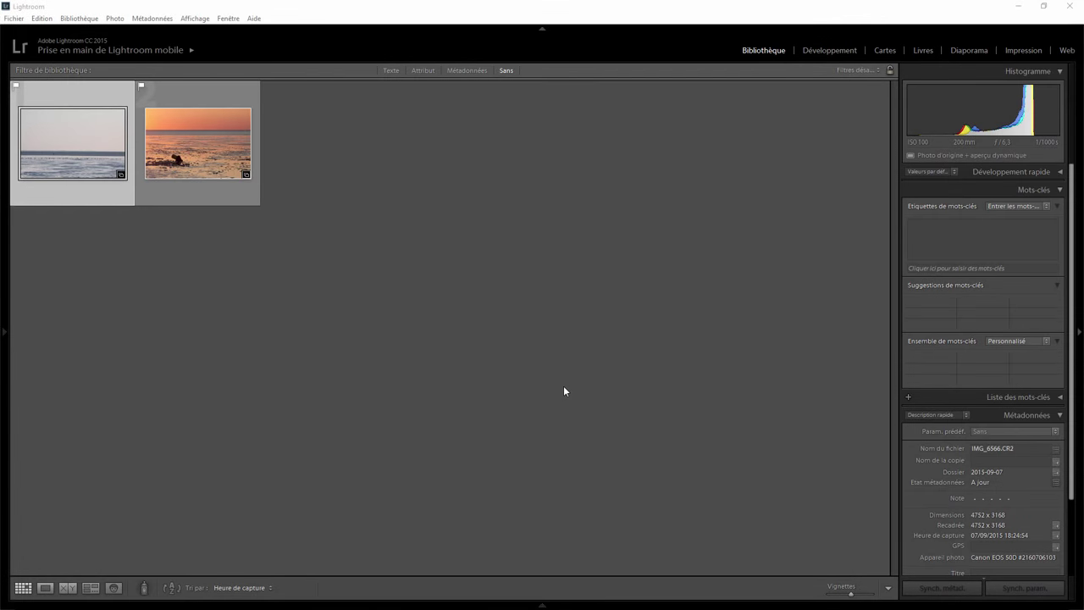
# - Open the birds seascape full-size and flip to the orange sunset reference and back, ending on IMG_6666.CR2
pyautogui.doubleClick(90, 195)
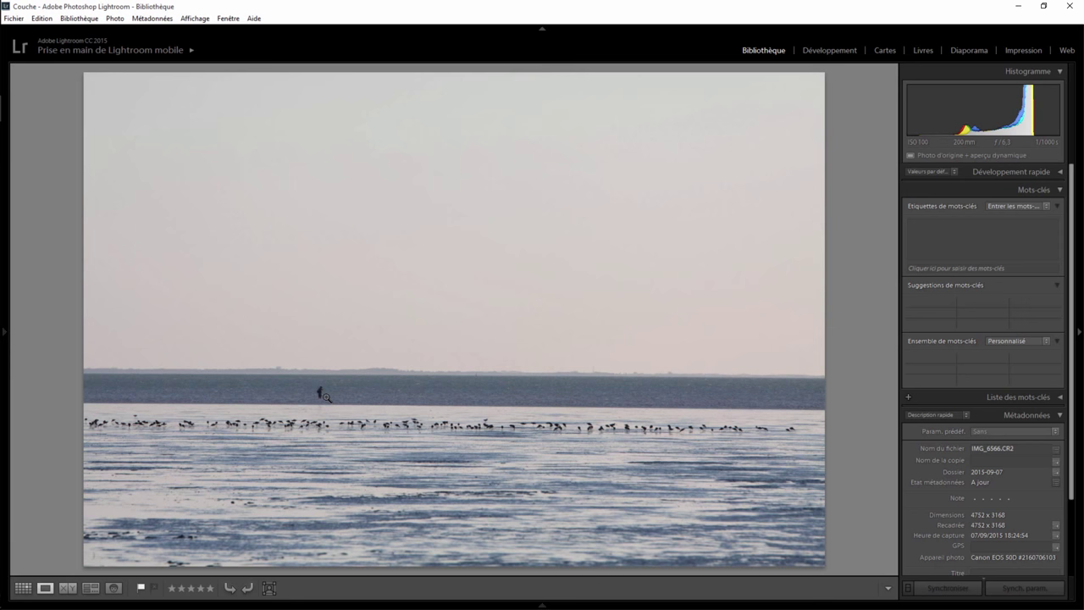
pyautogui.press('Right')
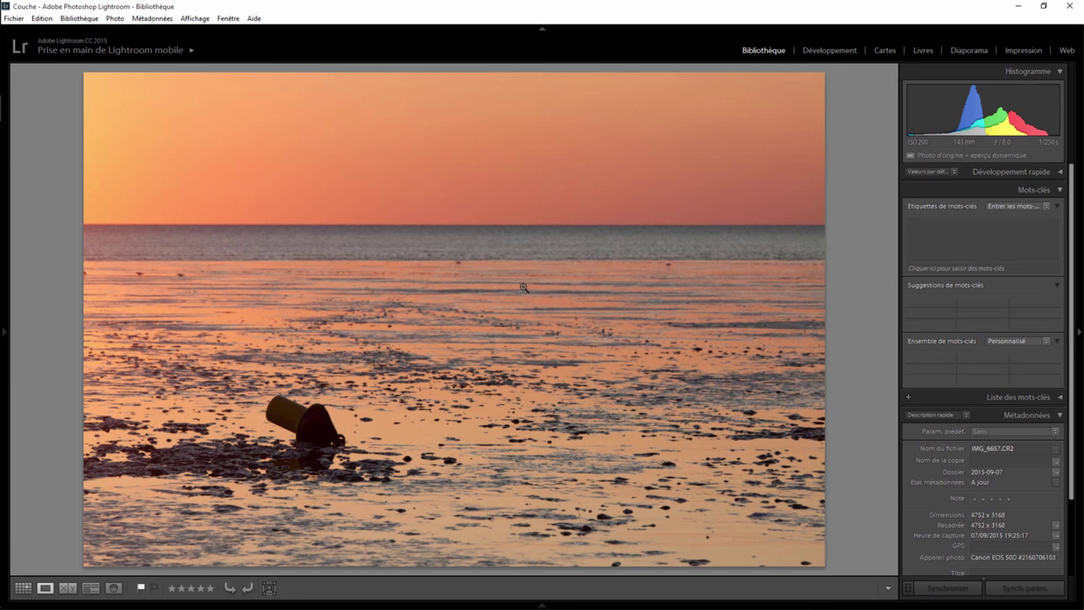
pyautogui.press('Left')
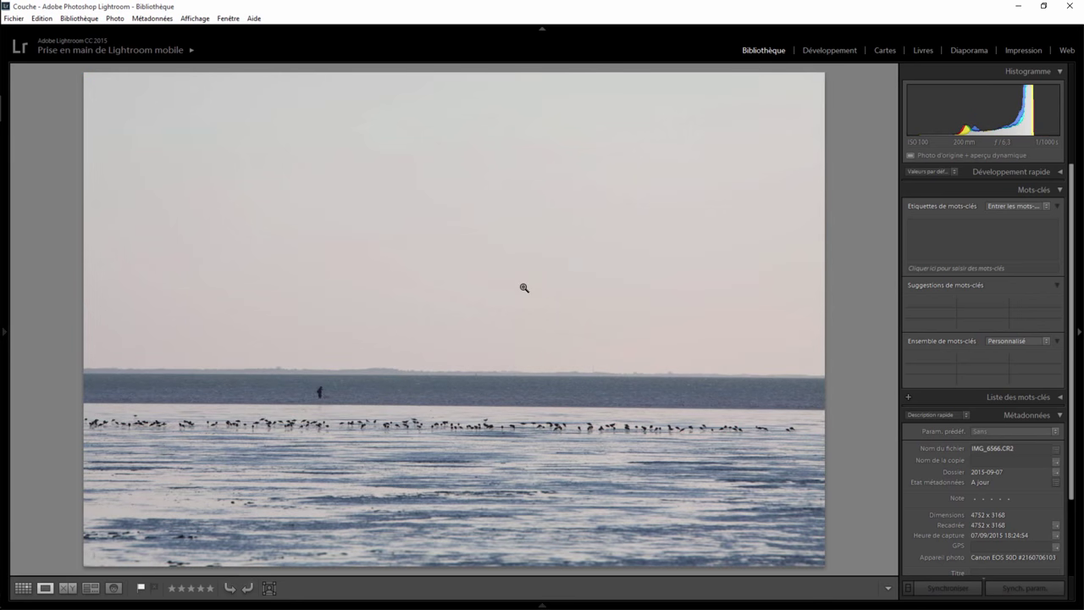
pyautogui.press('Right')
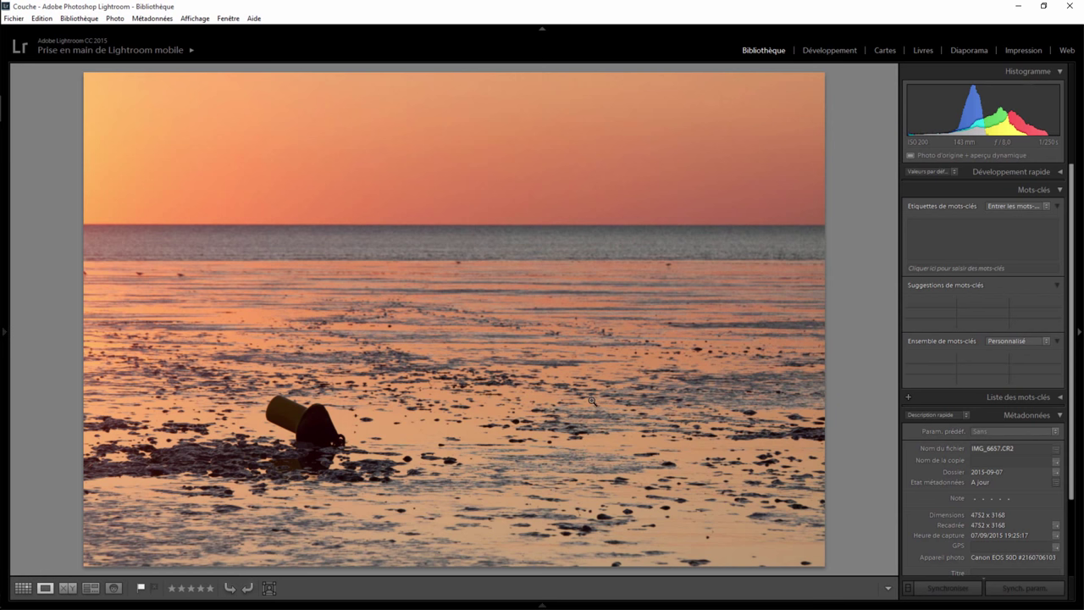
pyautogui.press('Left')
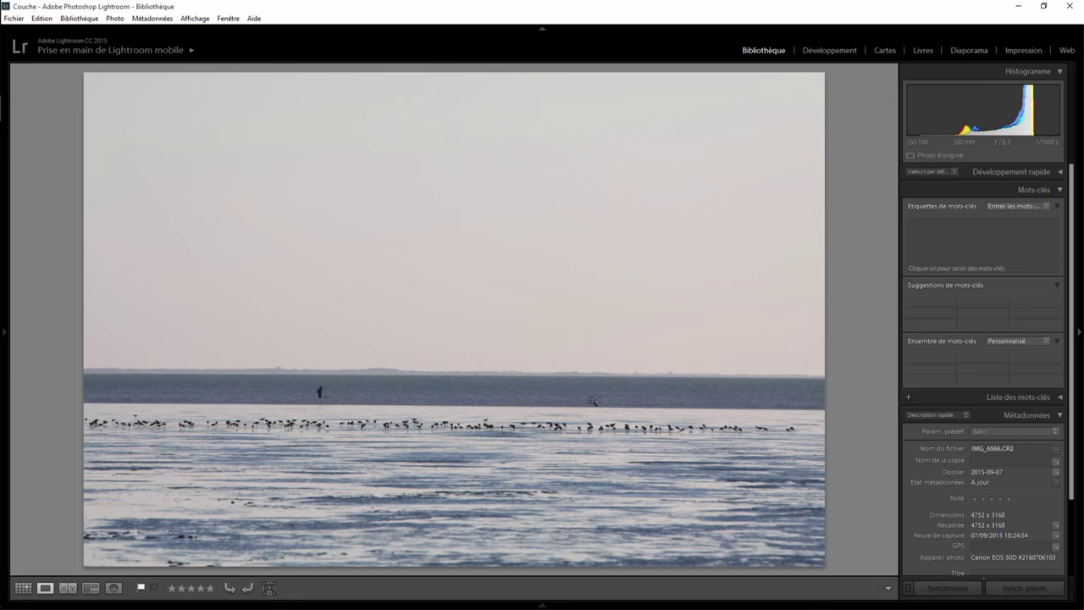
# - In Develop, straighten the seascape by −0.60° and crop tighter around the horizon and birds
pyautogui.click(830, 54)
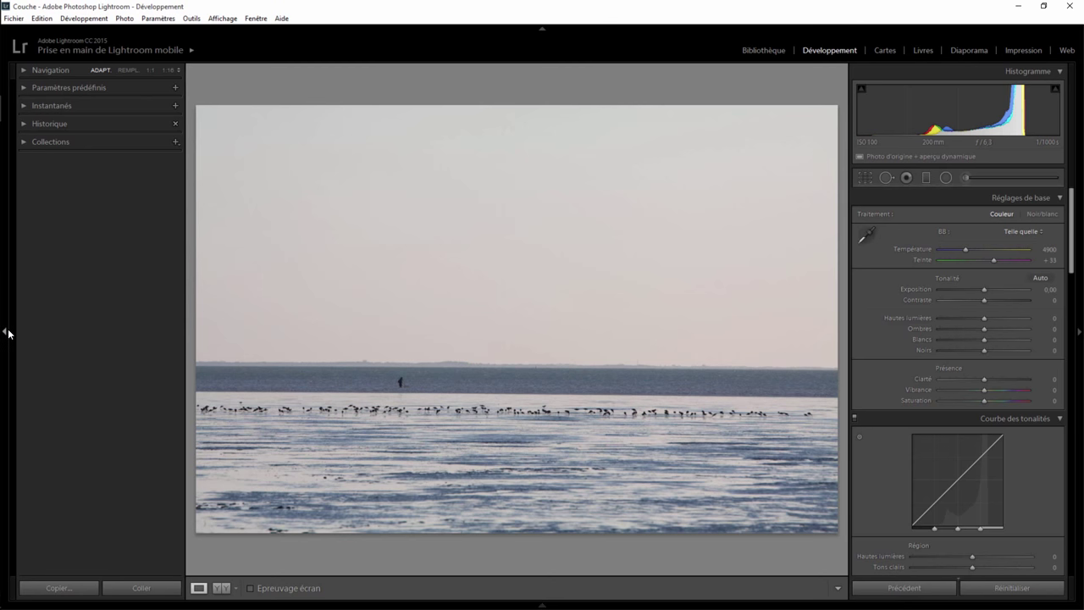
pyautogui.click(9, 333)
pyautogui.click(867, 177)
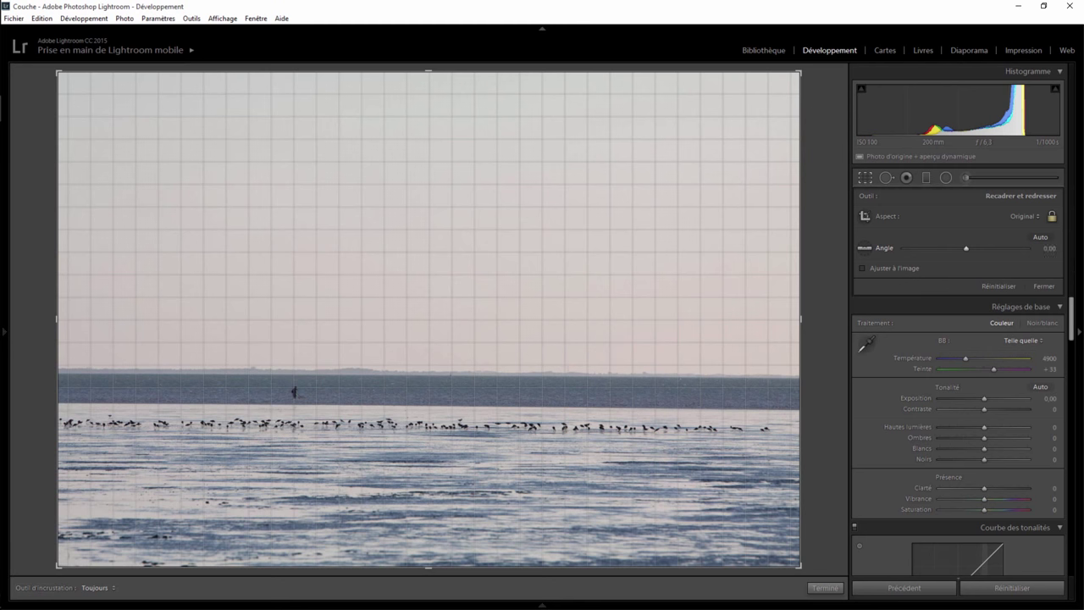
pyautogui.moveTo(967, 248); pyautogui.dragTo(966, 248)
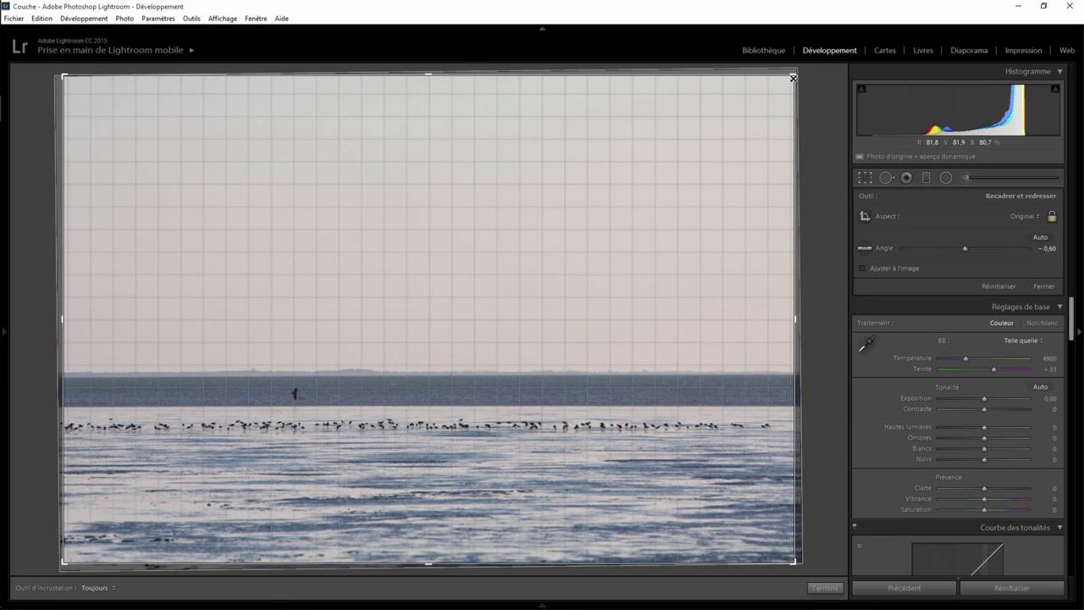
pyautogui.moveTo(795, 71); pyautogui.dragTo(774, 102)
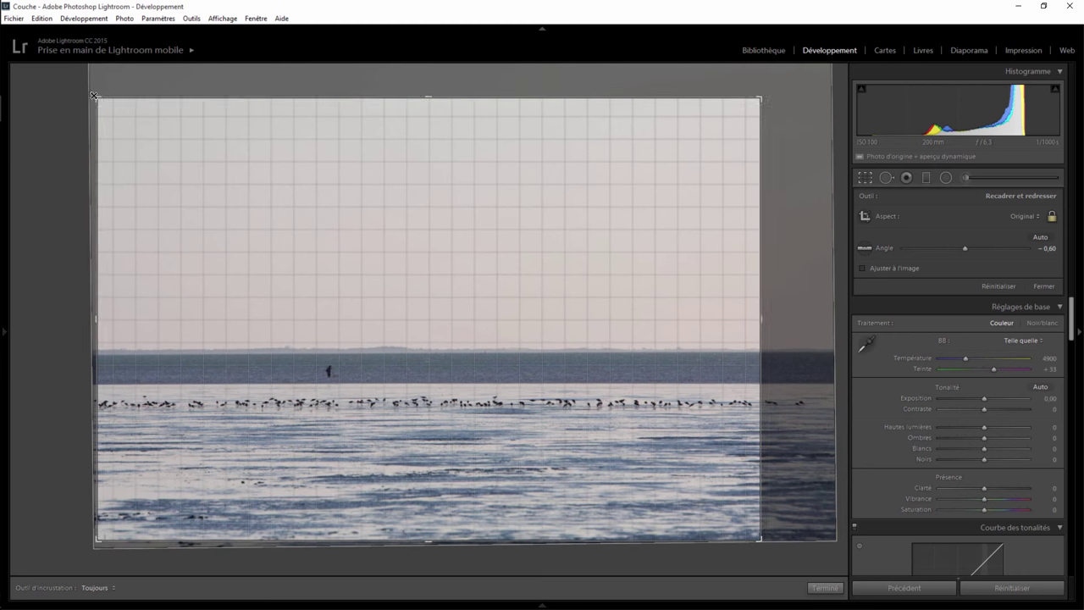
pyautogui.moveTo(94, 96); pyautogui.dragTo(126, 128)
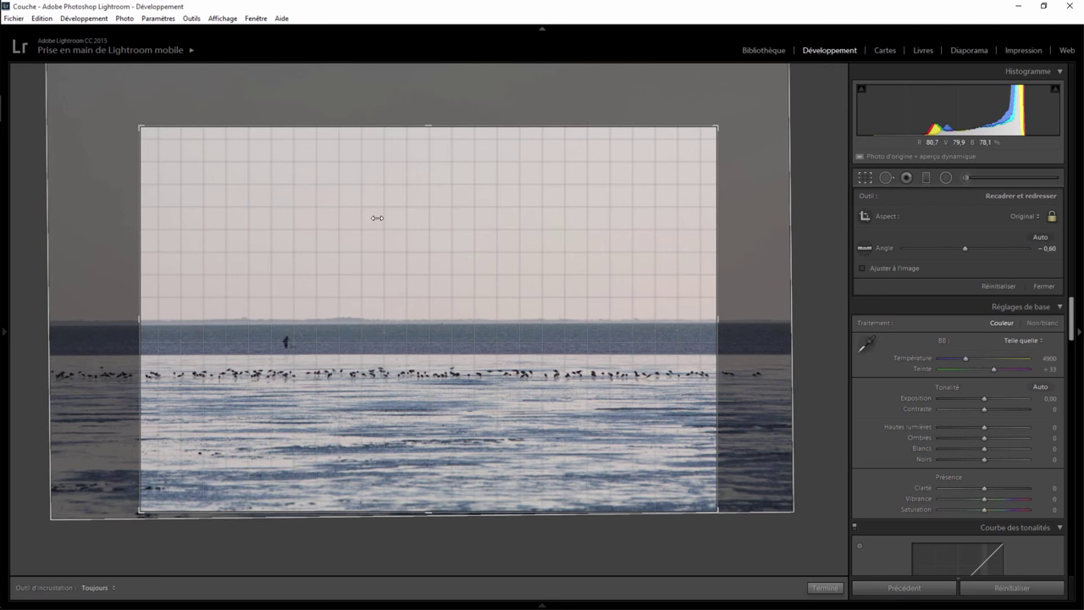
pyautogui.press('Return')
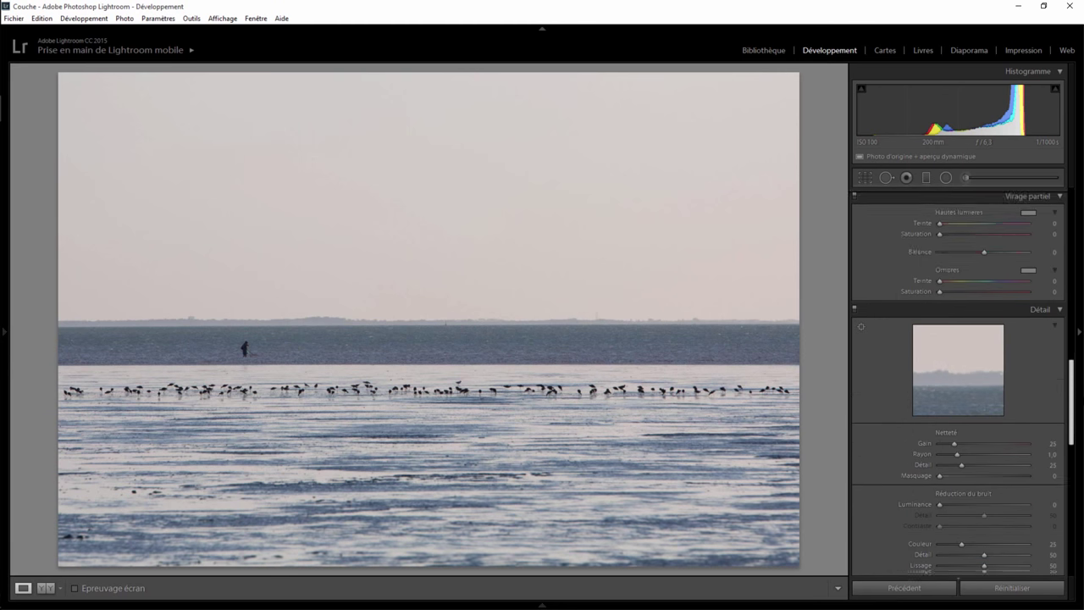
# - Tint split-toning shadows bluish-grey and highlights fully saturated orange (hue 43, saturation 100)
pyautogui.moveTo(1071, 254)
pyautogui.mouseDown()
pyautogui.moveTo(1071, 434)
pyautogui.moveTo(1071, 412)
pyautogui.mouseUp()
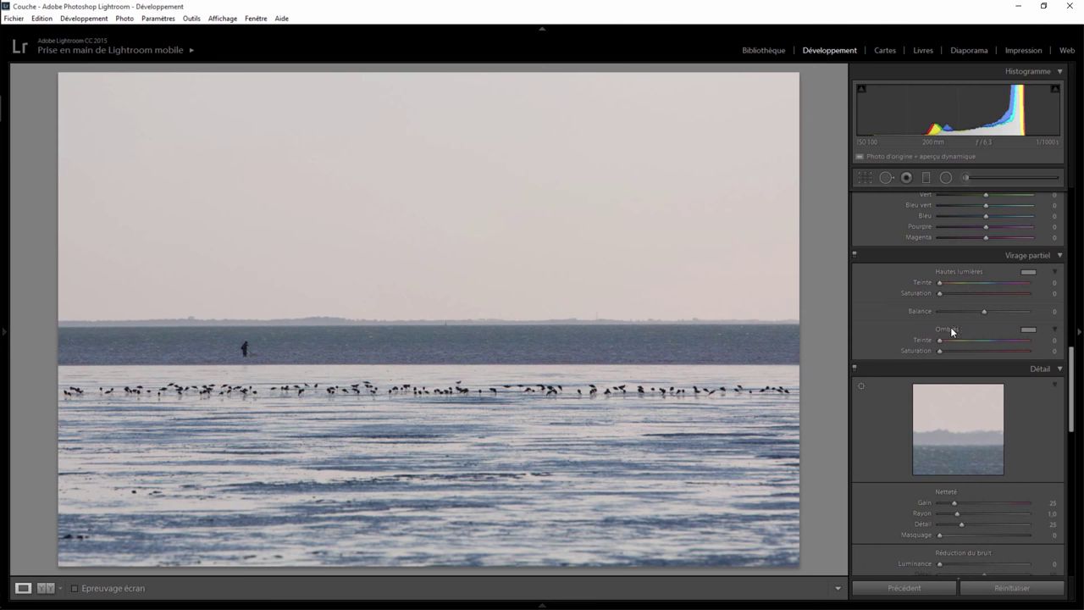
pyautogui.click(1026, 330)
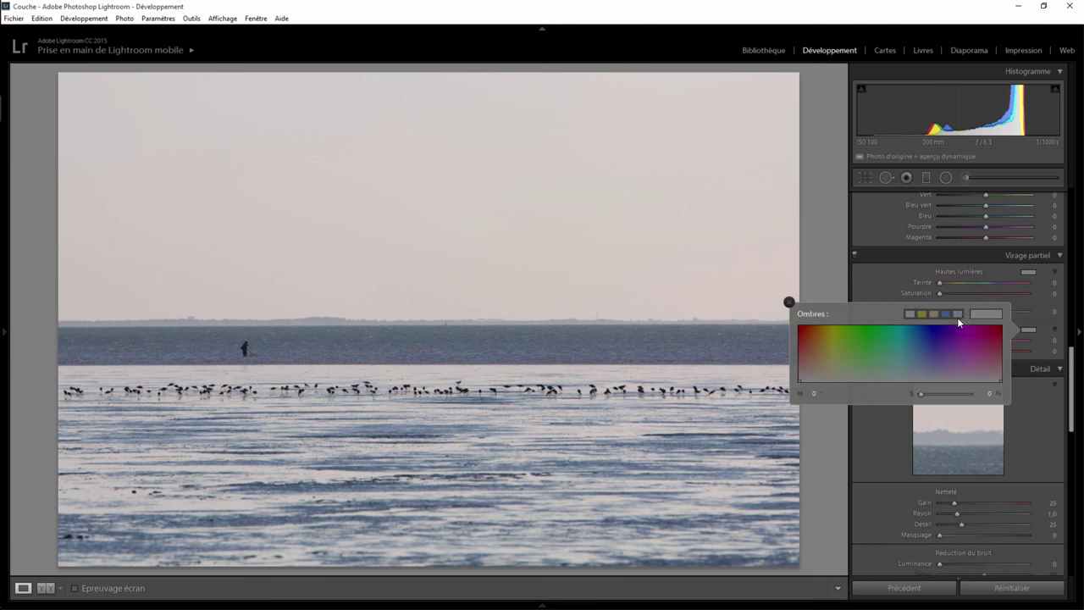
pyautogui.click(961, 310)
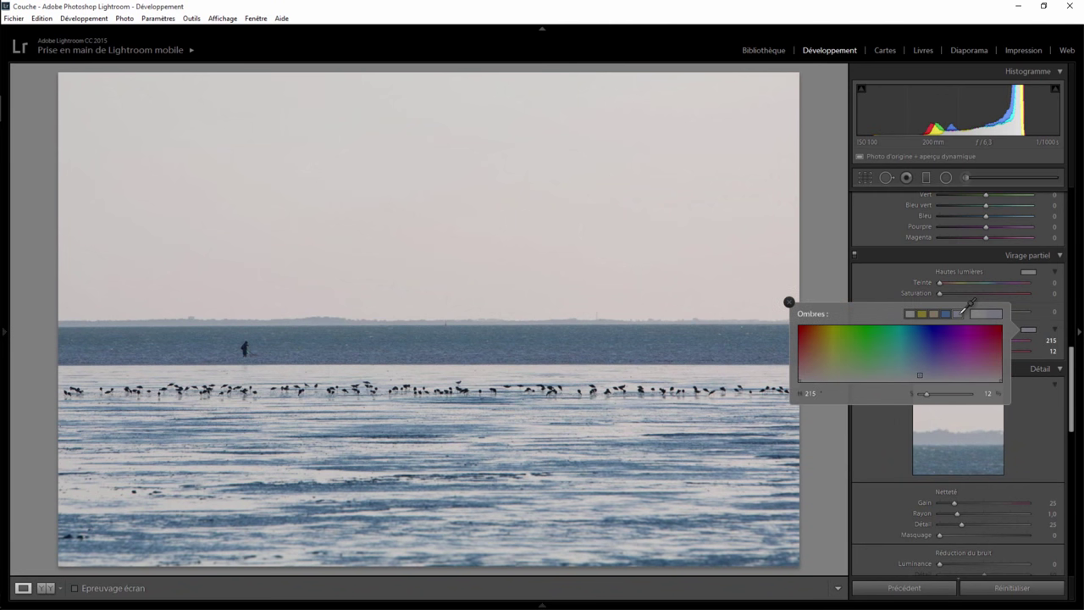
pyautogui.click(1031, 272)
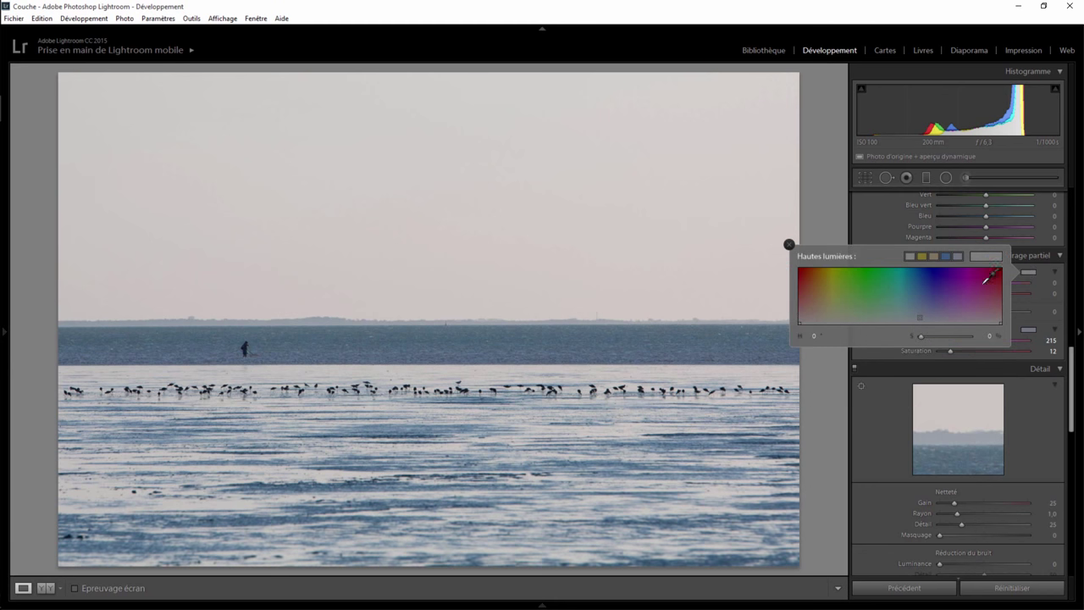
pyautogui.moveTo(925, 300); pyautogui.dragTo(822, 264)
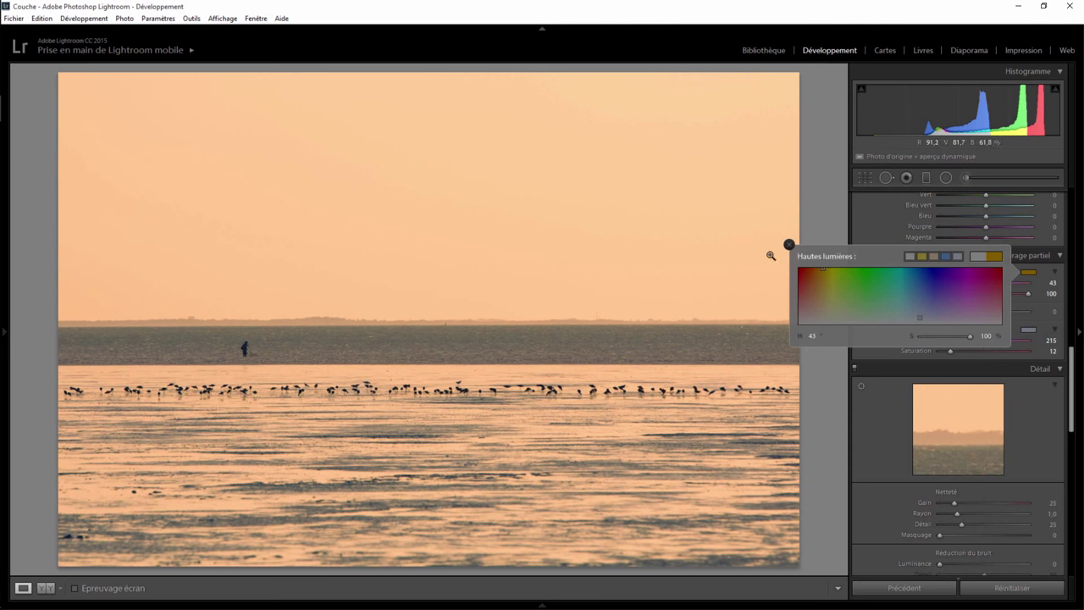
pyautogui.click(789, 245)
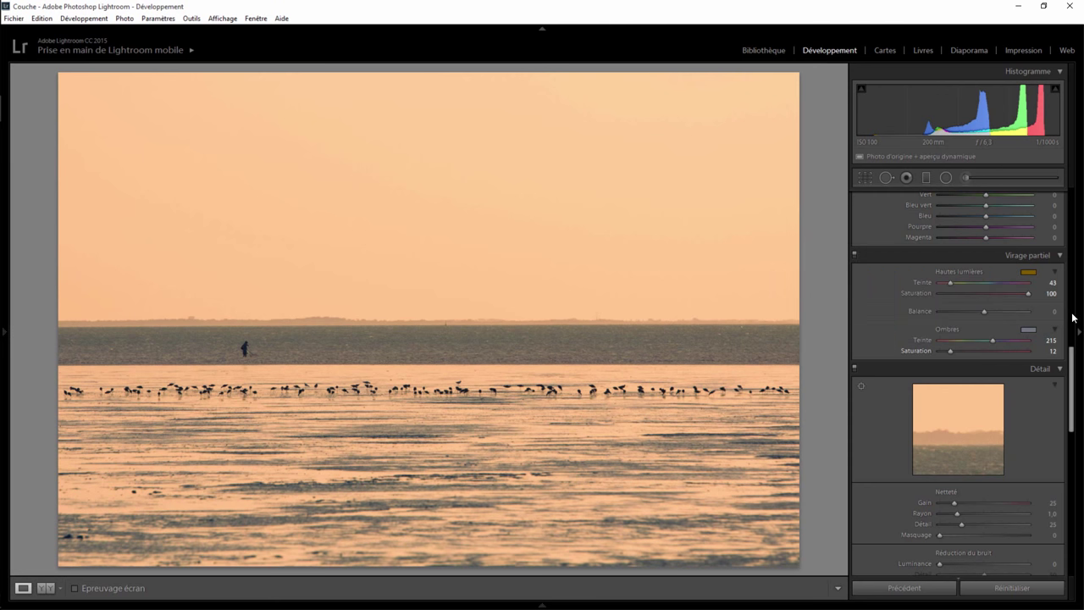
# - Make the split-toning shadows a stronger blue, hue 215 at saturation 50
pyautogui.click(1029, 331)
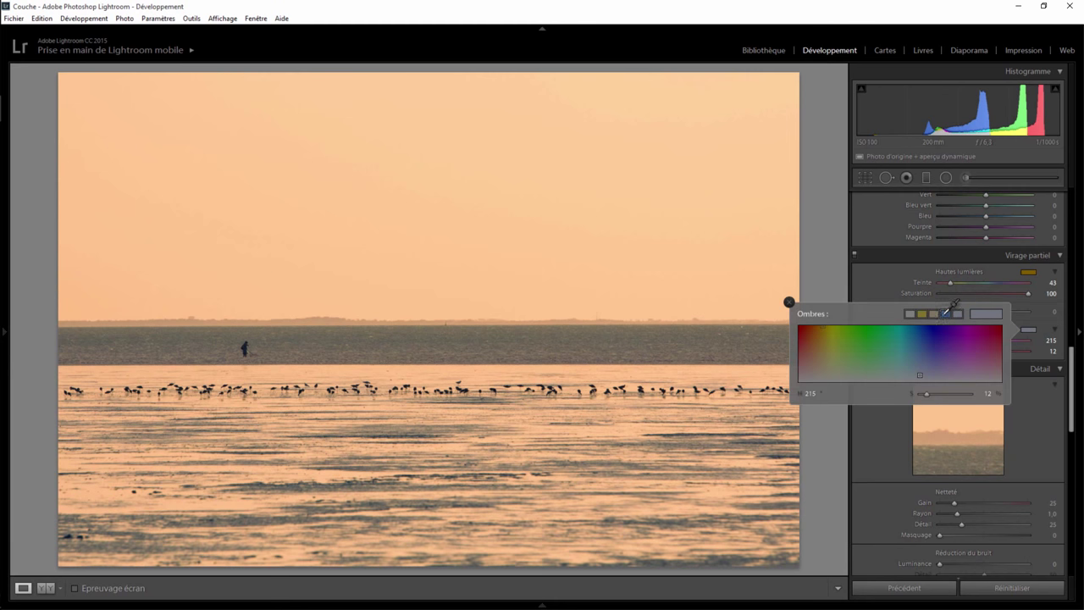
pyautogui.click(946, 314)
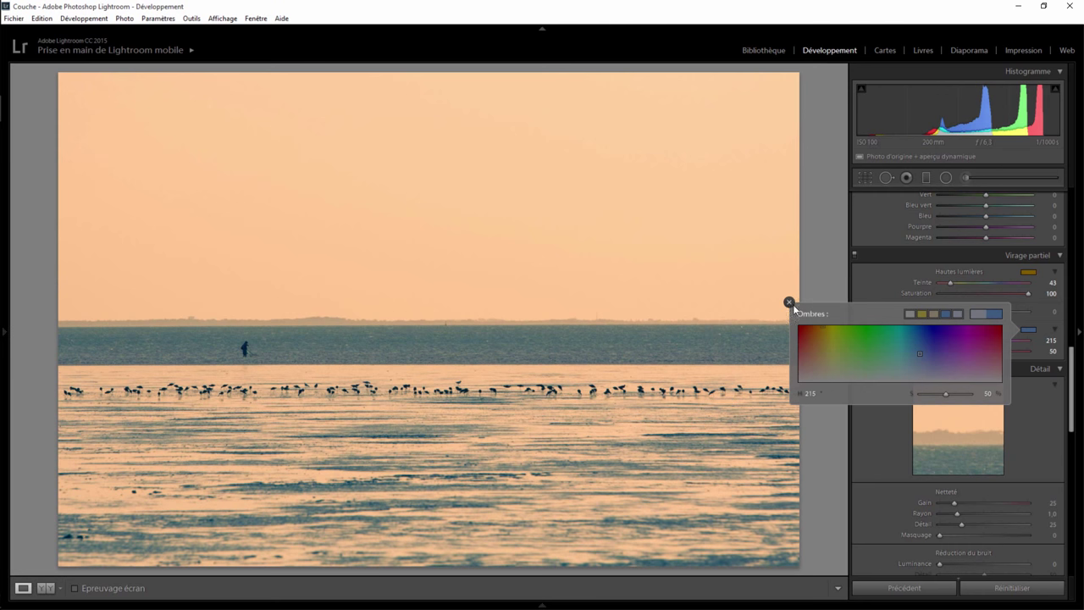
pyautogui.click(790, 302)
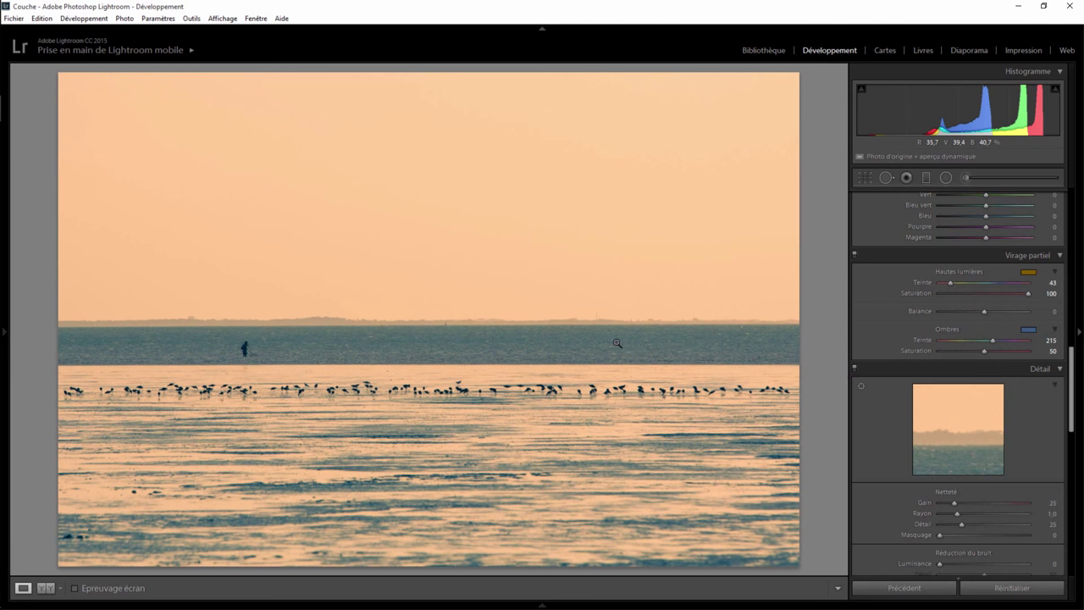
pyautogui.click(926, 178)
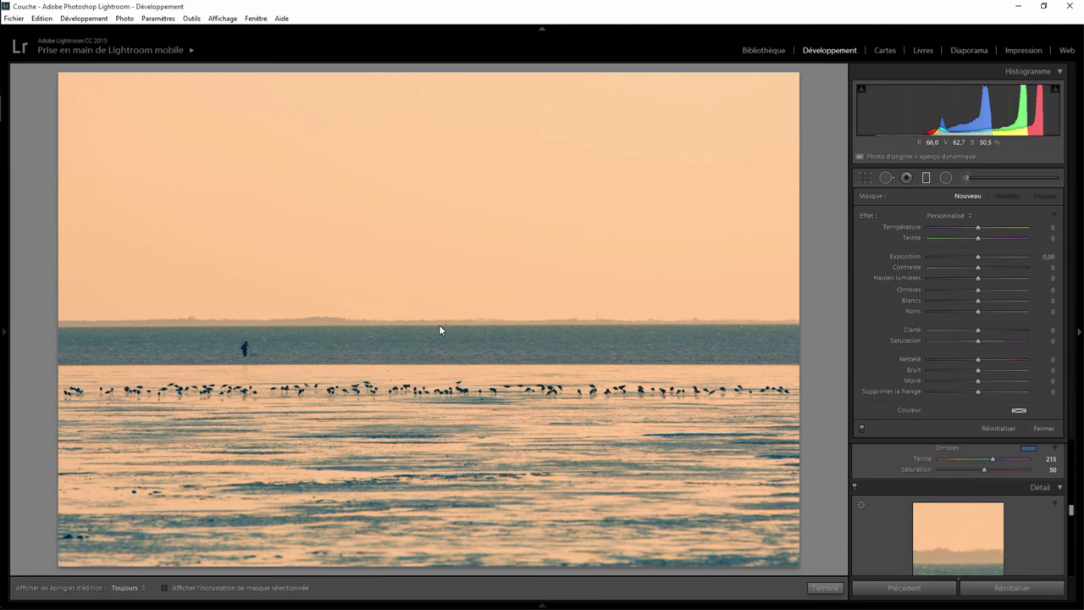
# - Draw a level graduated filter across the sky, narrowing its transition down to the horizon
pyautogui.moveTo(439, 325); pyautogui.dragTo(438, 336)
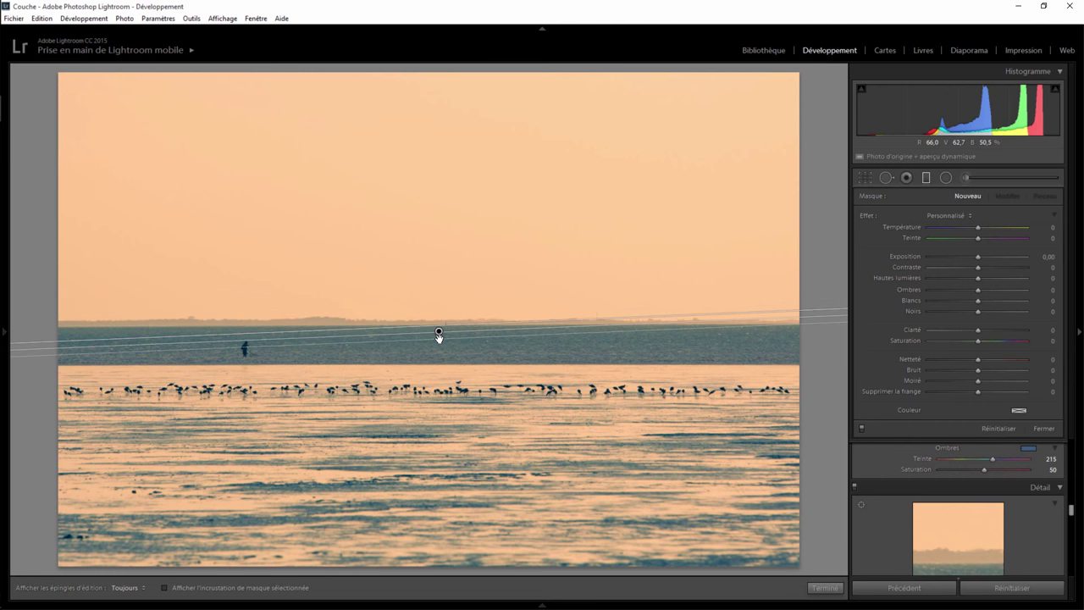
pyautogui.moveTo(789, 316); pyautogui.dragTo(790, 323)
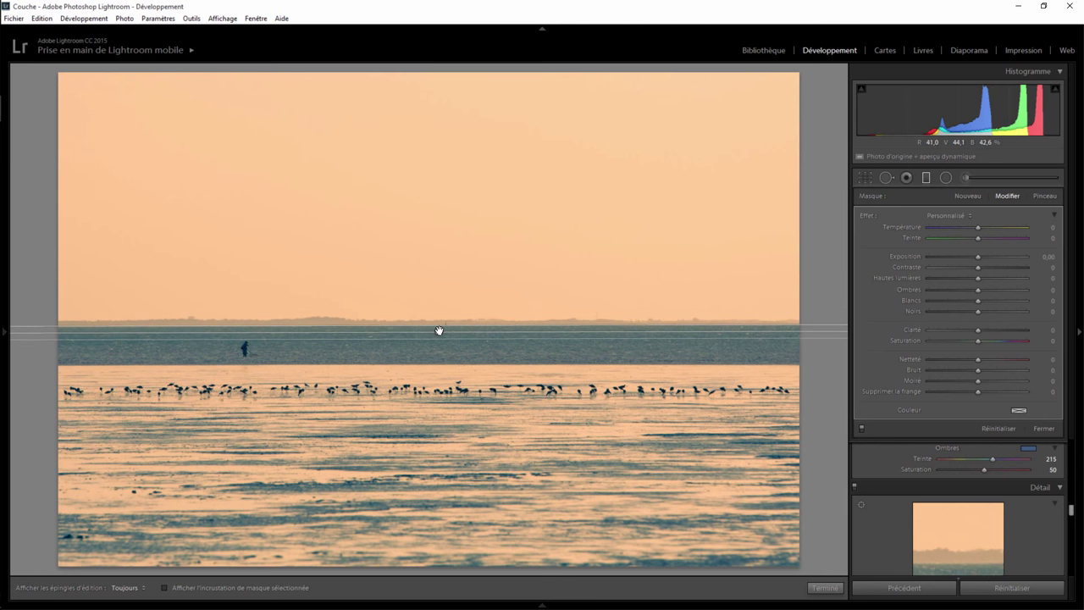
pyautogui.moveTo(439, 331); pyautogui.dragTo(441, 322)
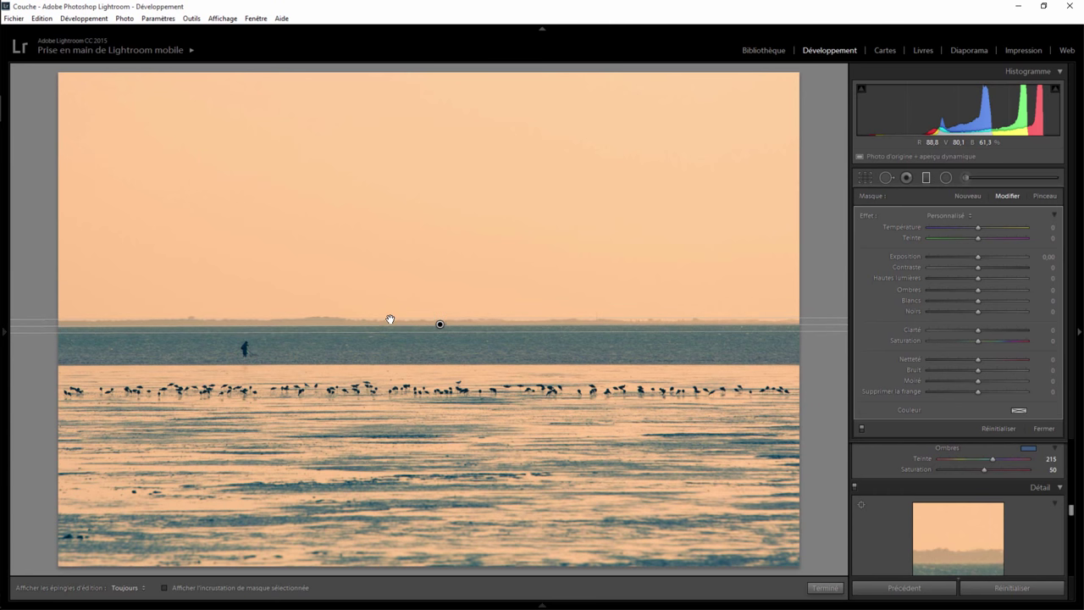
pyautogui.moveTo(390, 320)
pyautogui.mouseDown()
pyautogui.moveTo(390, 329)
pyautogui.moveTo(441, 327)
pyautogui.mouseUp()
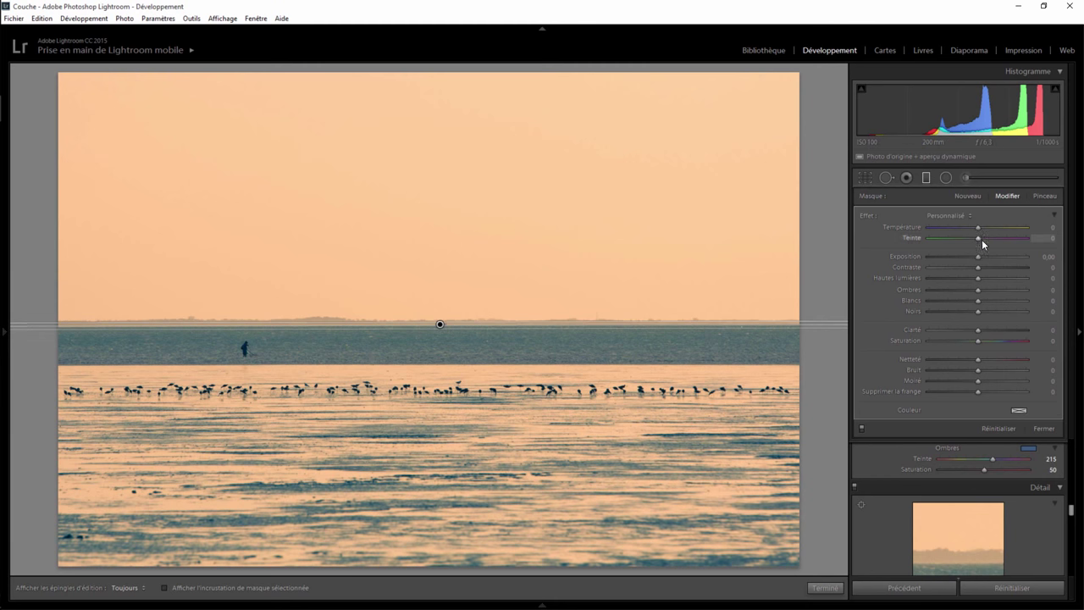
# - Set the sky filter to temperature 83, tint 54 and exposure −0.39
pyautogui.moveTo(981, 227)
pyautogui.mouseDown()
pyautogui.moveTo(1028, 229)
pyautogui.moveTo(994, 237)
pyautogui.mouseUp()
pyautogui.moveTo(1012, 238); pyautogui.dragTo(1018, 239)
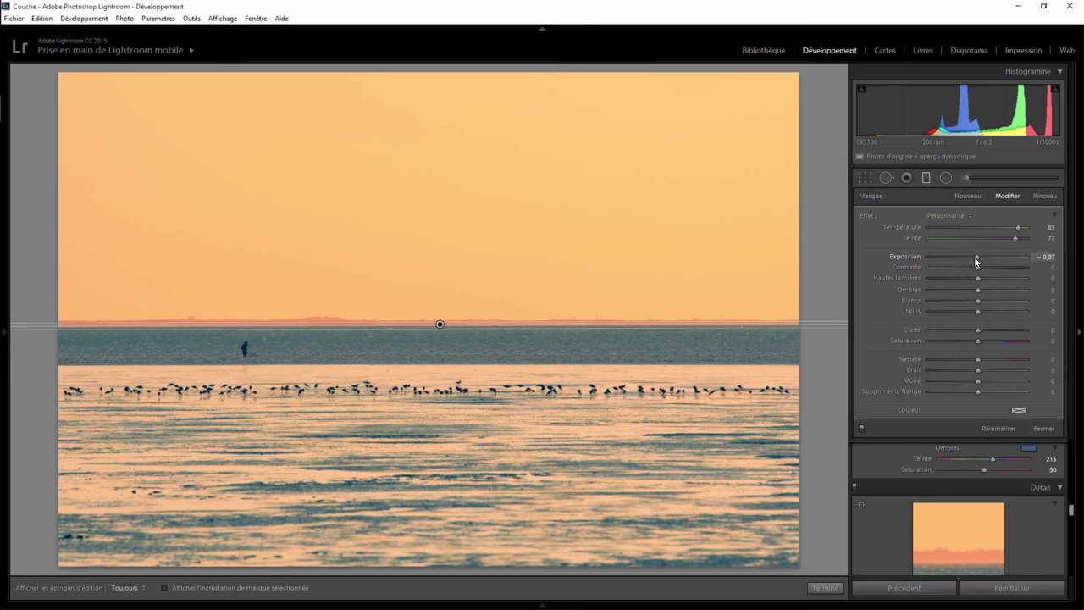
pyautogui.moveTo(974, 256); pyautogui.dragTo(971, 256)
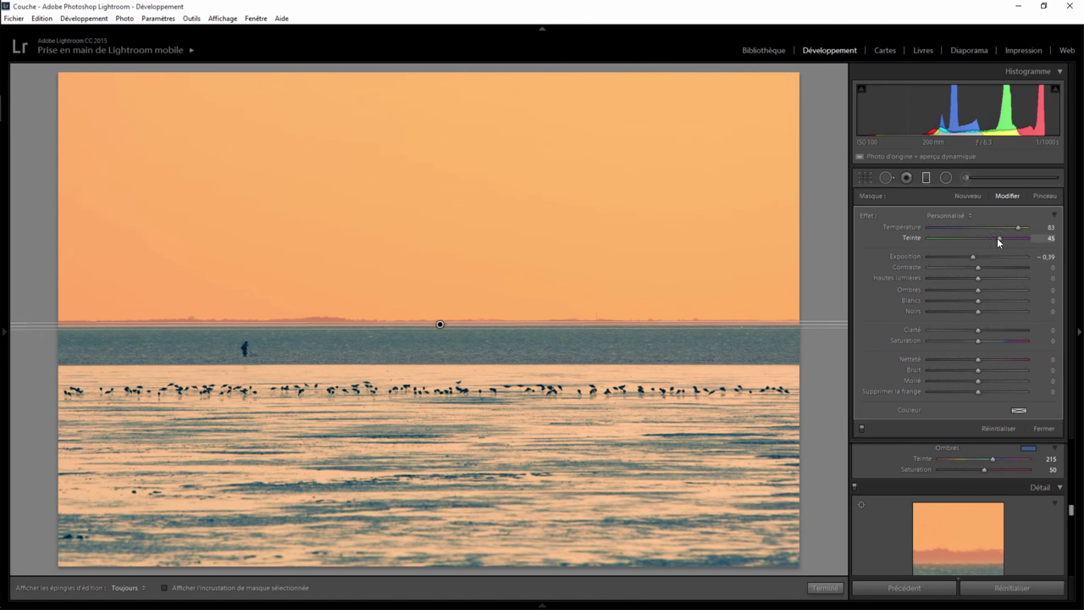
pyautogui.moveTo(987, 239); pyautogui.dragTo(994, 239)
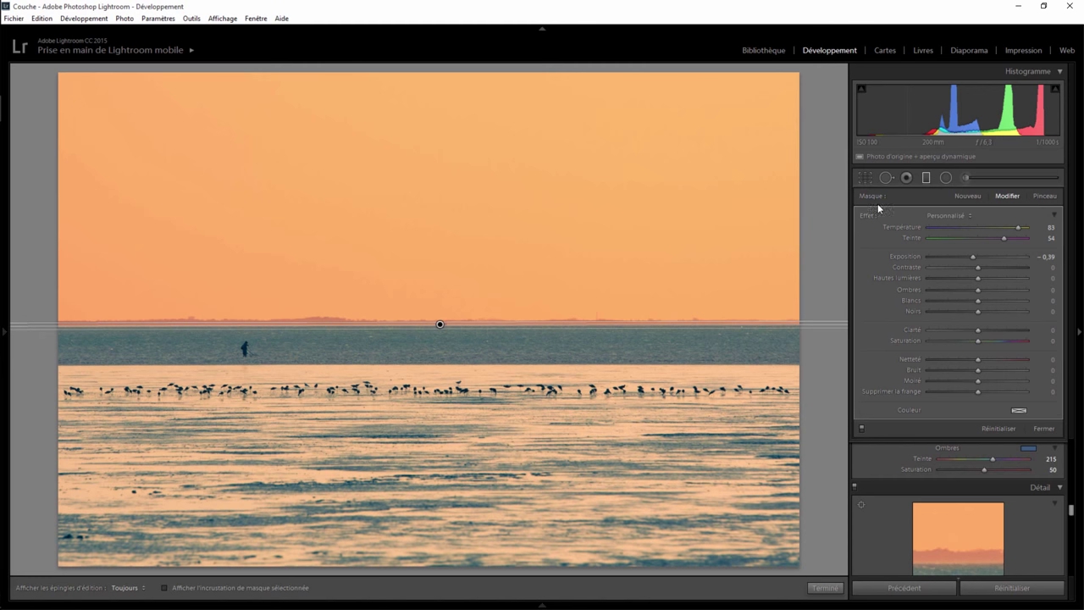
pyautogui.click(927, 178)
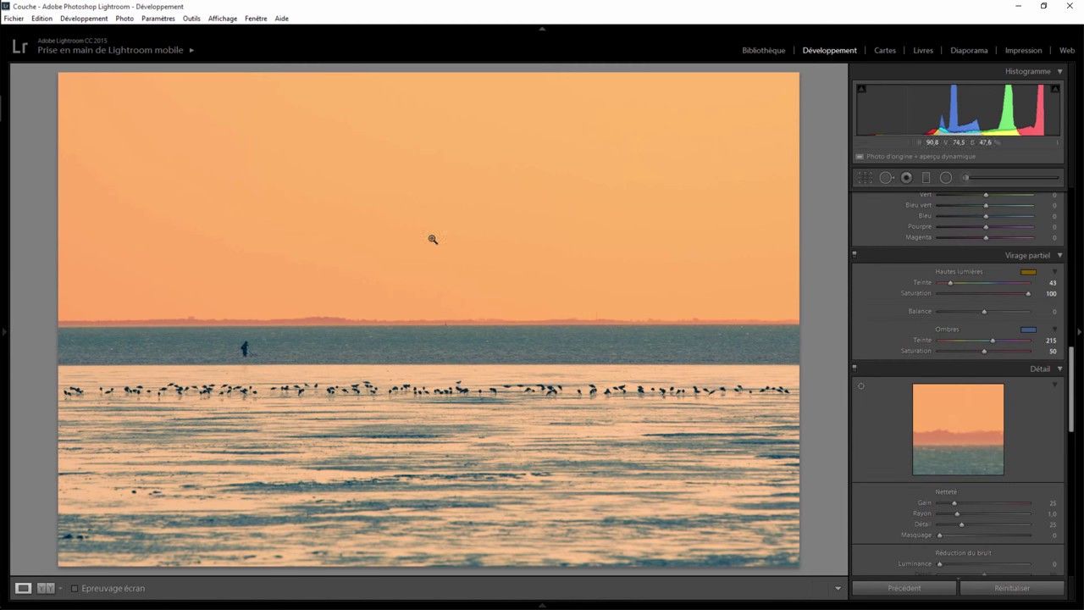
# - Add a second graduated filter over the upper sky with temperature −43 and tint −36
pyautogui.click(929, 177)
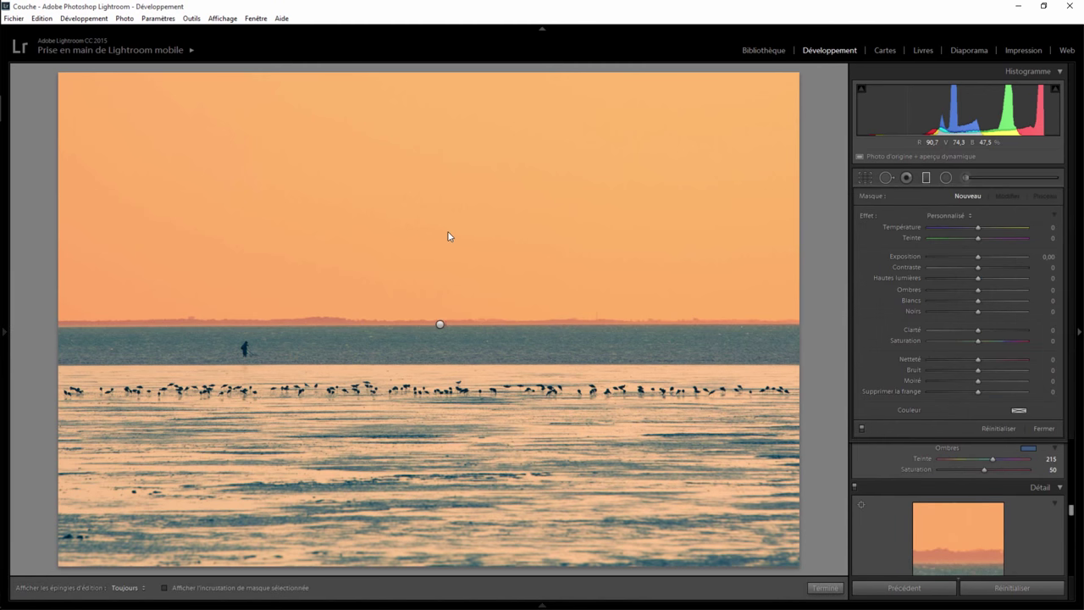
pyautogui.moveTo(432, 230); pyautogui.dragTo(432, 288)
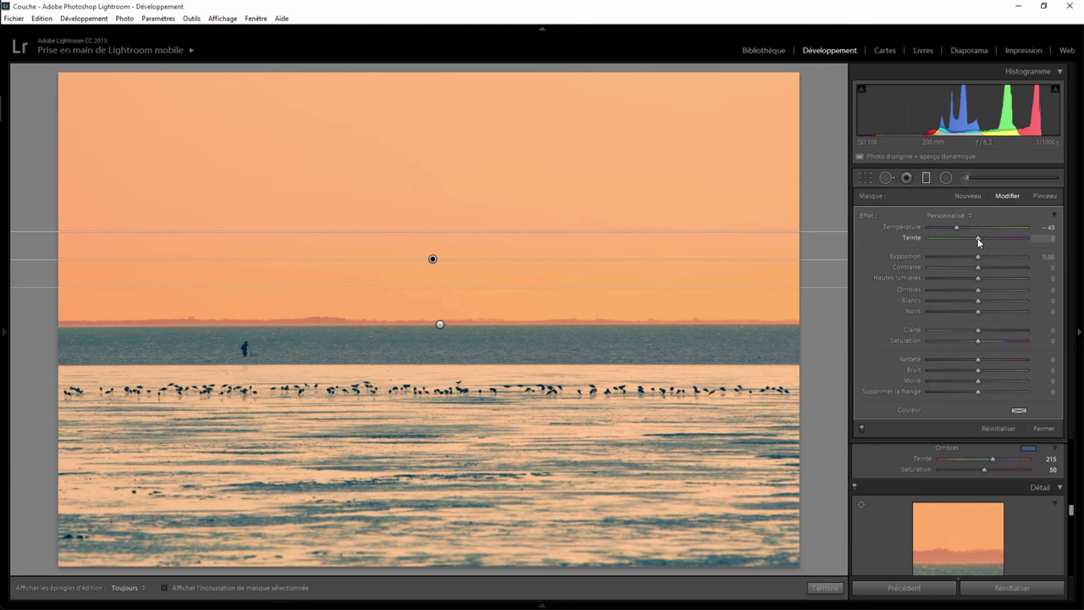
pyautogui.moveTo(961, 239); pyautogui.dragTo(960, 238)
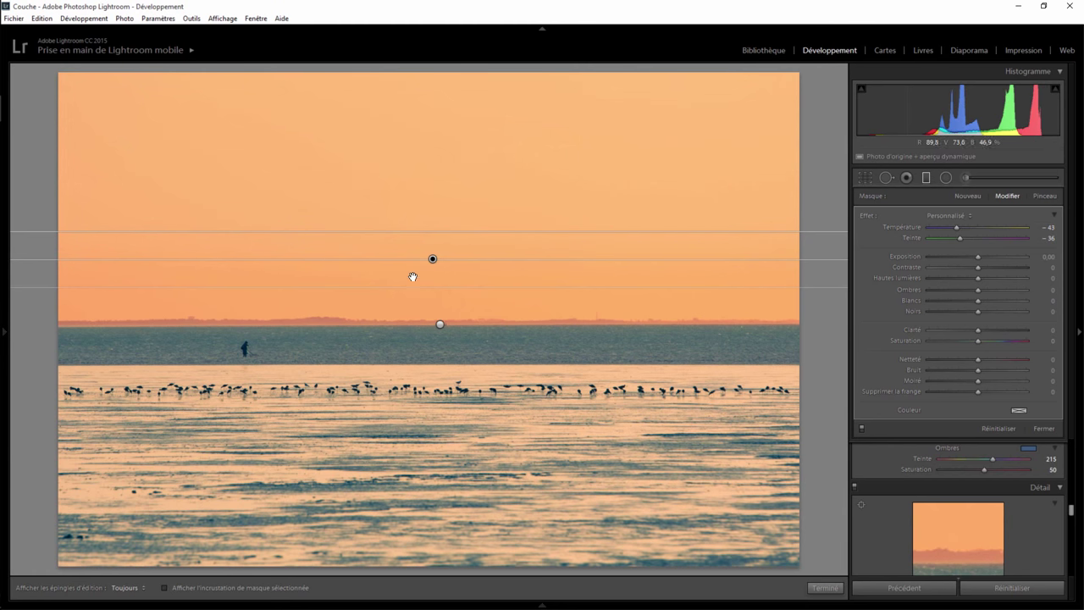
pyautogui.moveTo(433, 259); pyautogui.dragTo(455, 268)
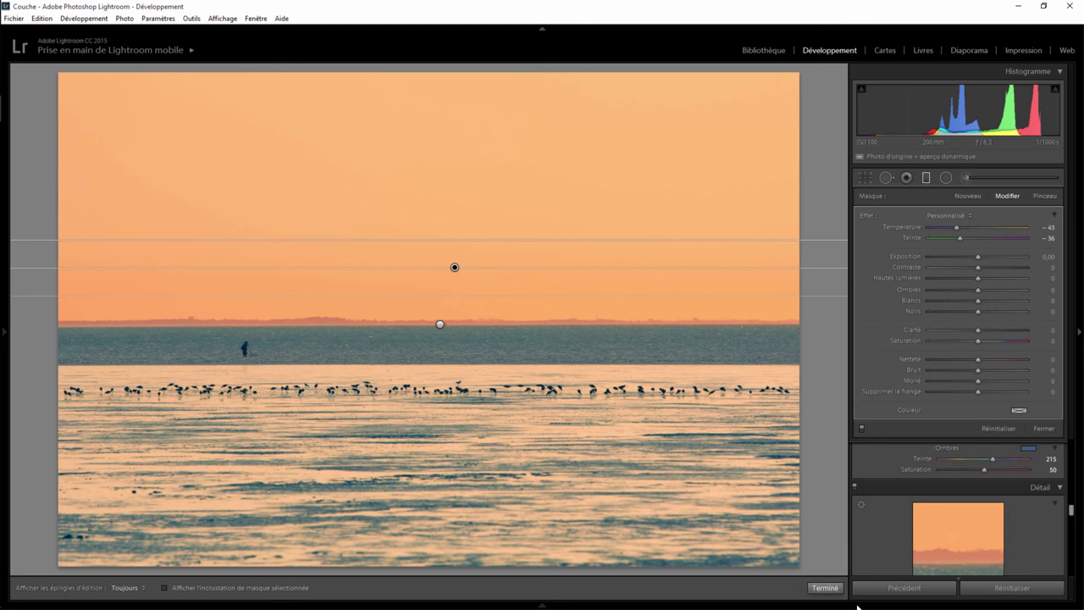
pyautogui.click(826, 589)
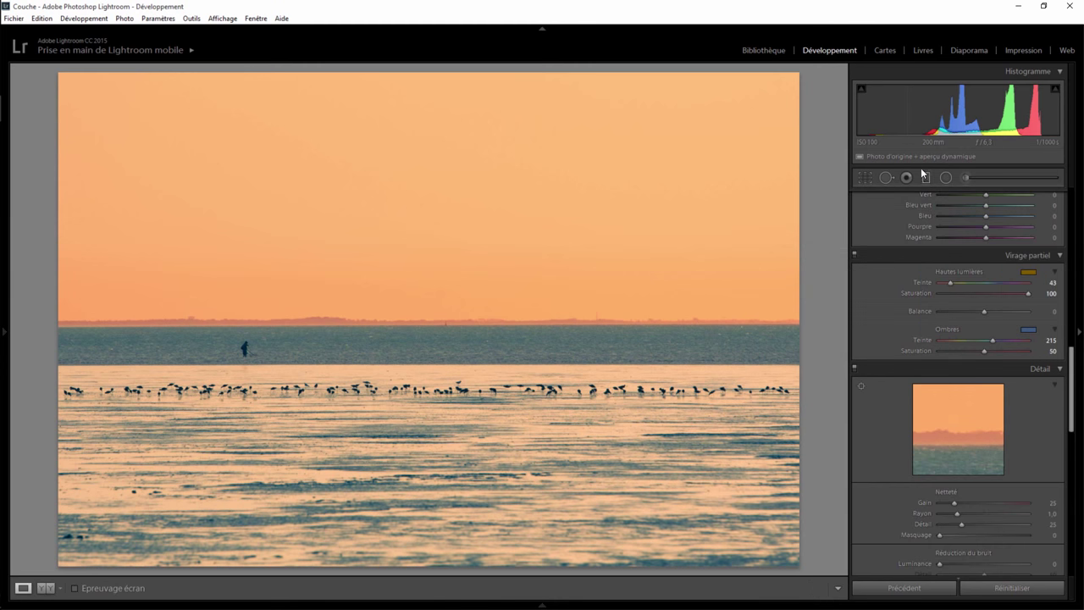
# - Add a level waterline graduated filter warming and pinking the beach (temperature 93, tint 76)
pyautogui.click(928, 178)
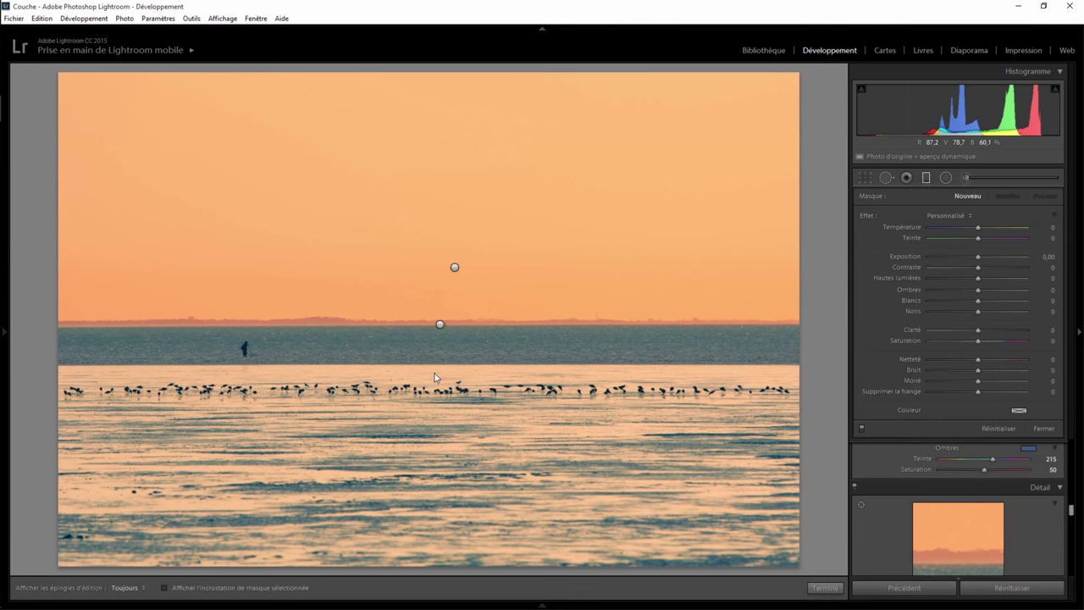
pyautogui.moveTo(435, 372); pyautogui.dragTo(433, 367)
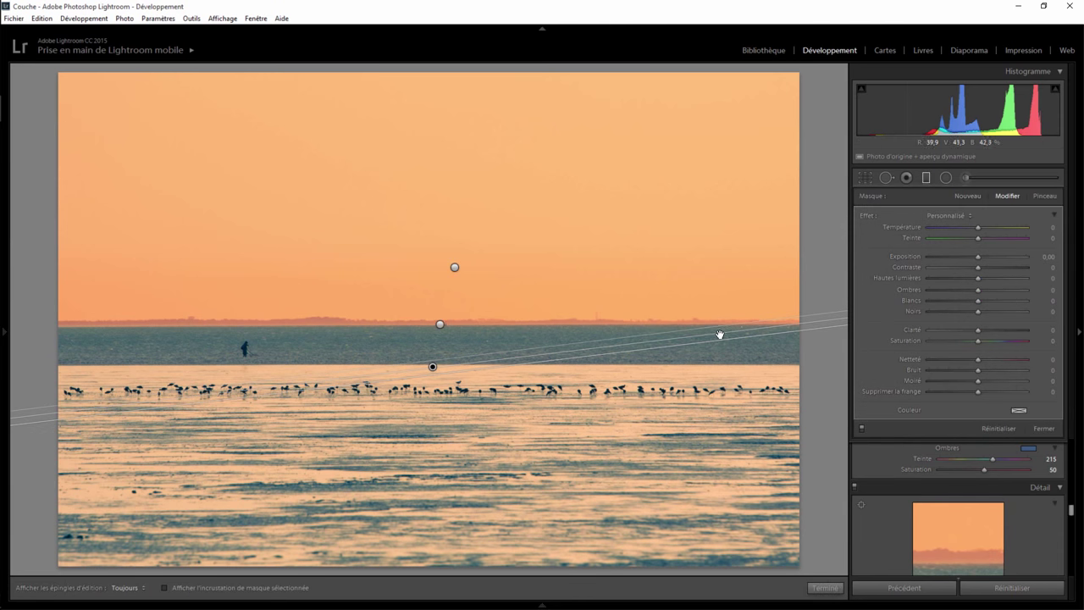
pyautogui.moveTo(715, 346); pyautogui.dragTo(715, 349)
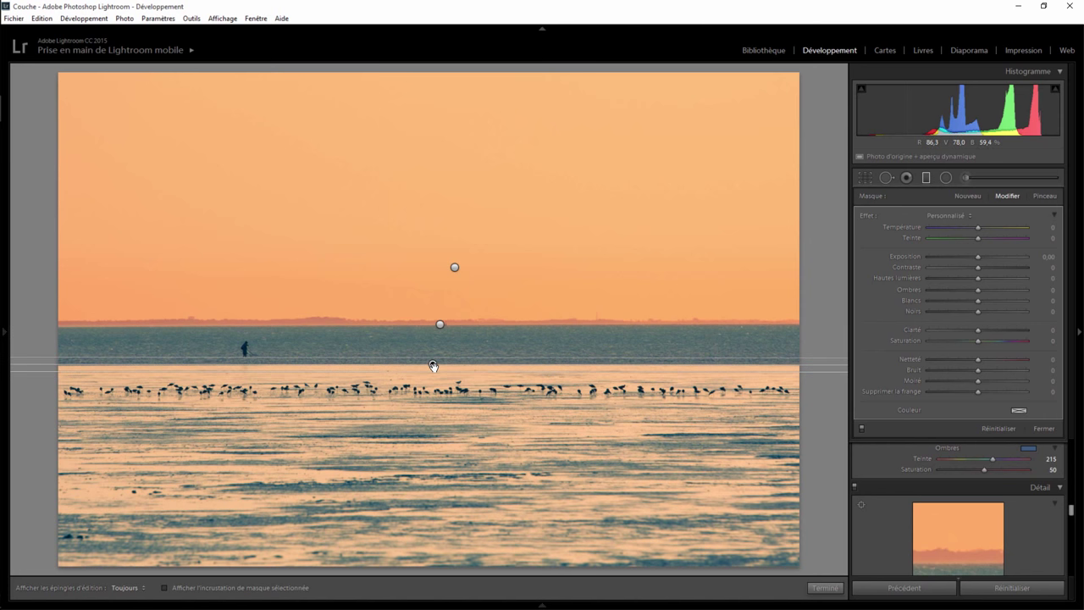
pyautogui.moveTo(980, 228)
pyautogui.mouseDown()
pyautogui.moveTo(1023, 227)
pyautogui.moveTo(1014, 241)
pyautogui.mouseUp()
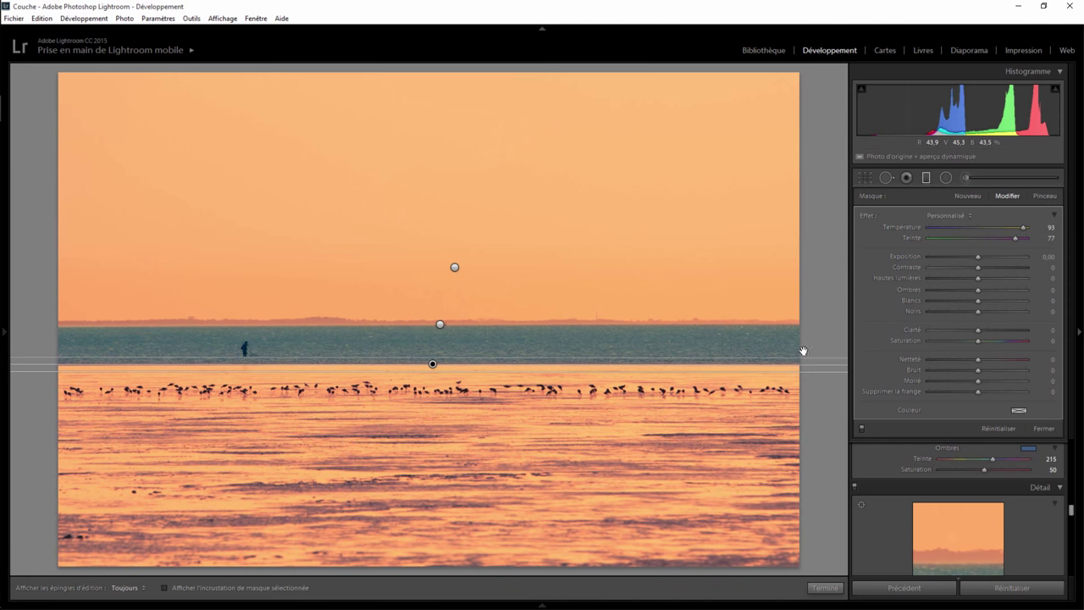
pyautogui.click(926, 177)
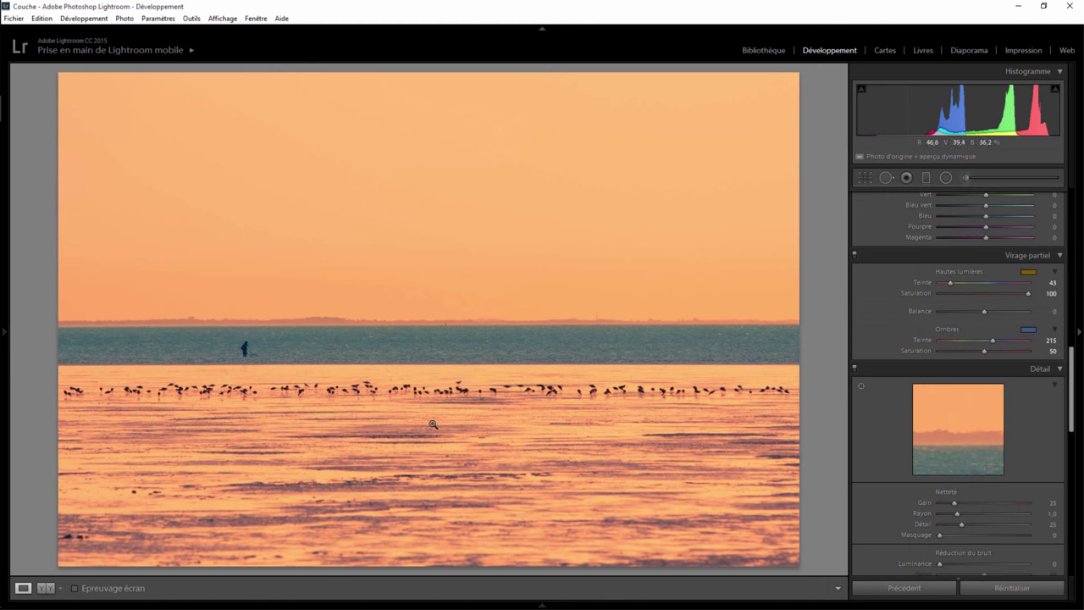
# - Add a lower filter cooling the foreground (temperature −78, tint −60) and give the horizon filter contrast 45
pyautogui.click(928, 178)
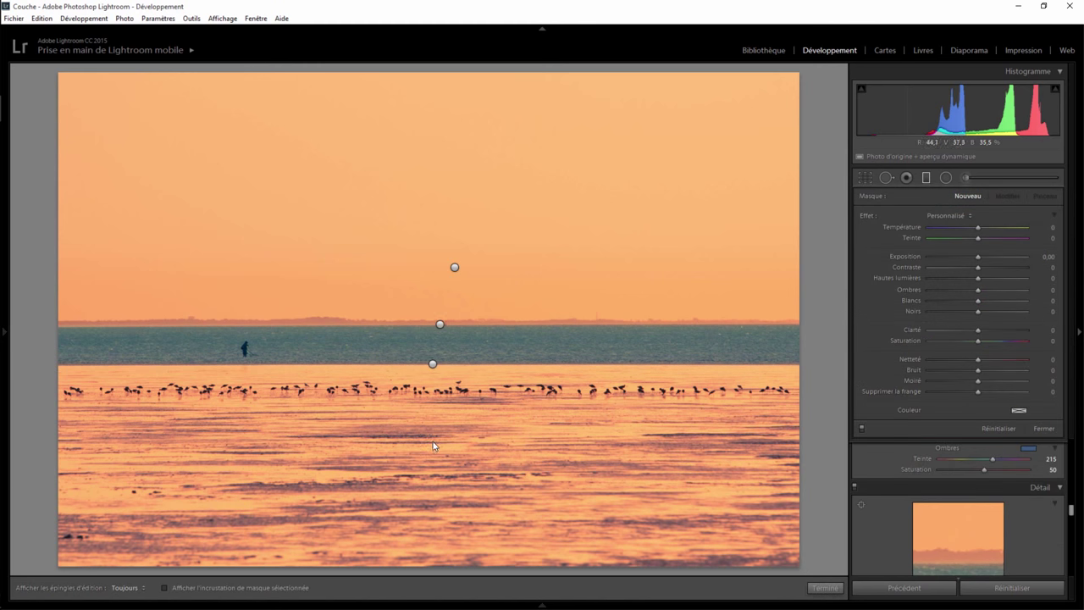
pyautogui.moveTo(433, 447); pyautogui.dragTo(432, 403)
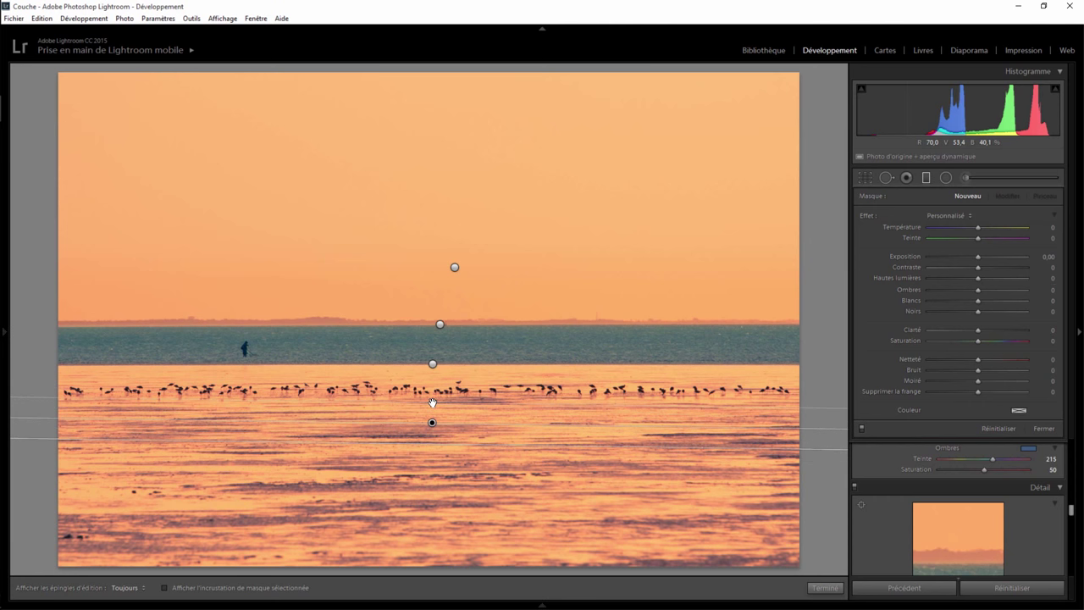
pyautogui.moveTo(438, 442); pyautogui.dragTo(441, 499)
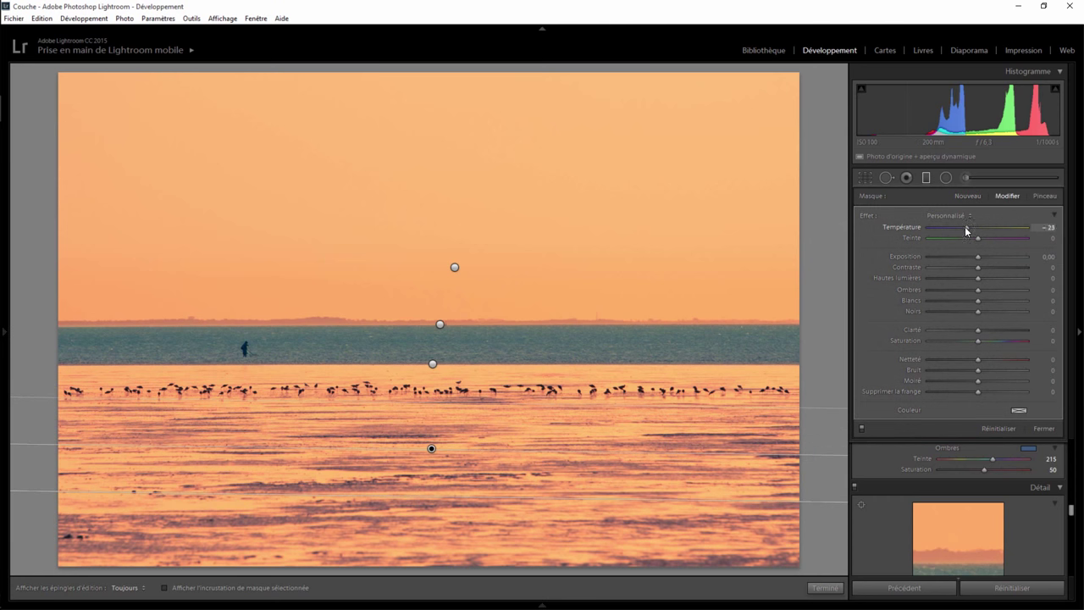
pyautogui.moveTo(941, 228); pyautogui.dragTo(943, 240)
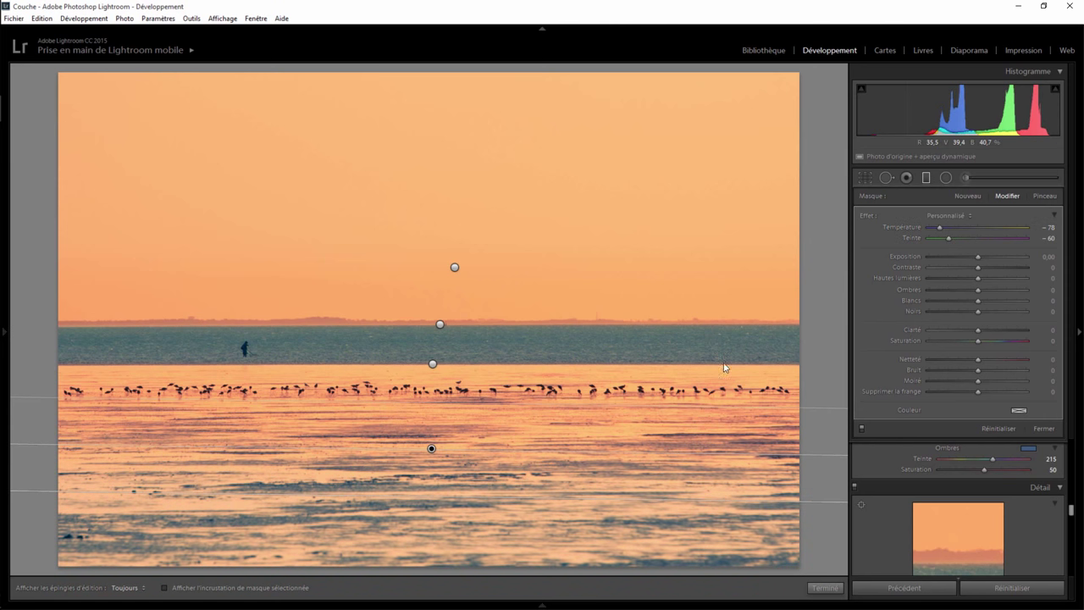
pyautogui.click(442, 324)
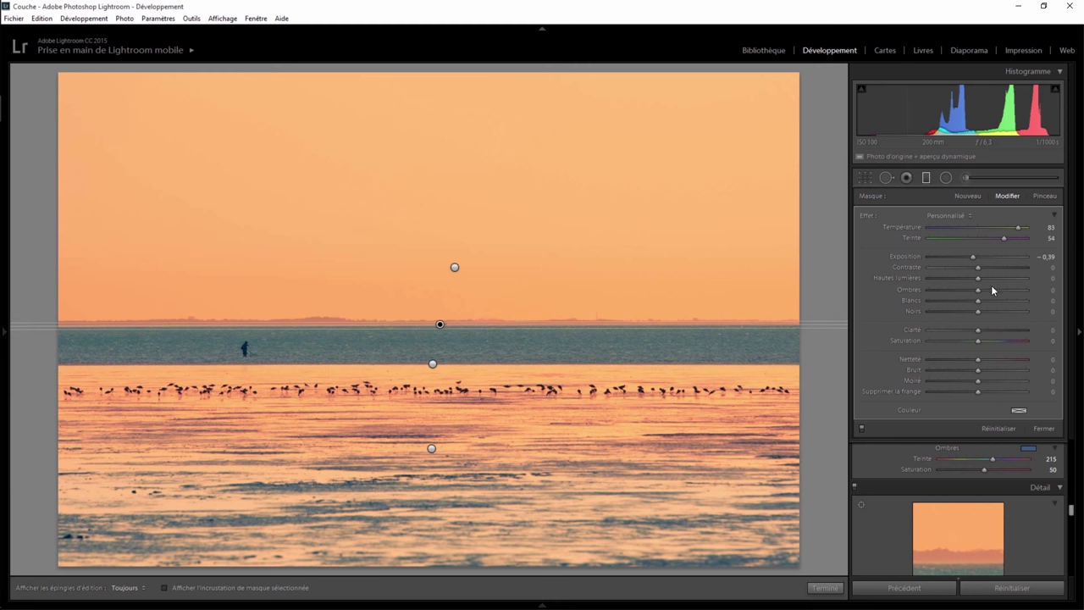
pyautogui.moveTo(983, 273)
pyautogui.mouseDown()
pyautogui.moveTo(964, 271)
pyautogui.moveTo(999, 269)
pyautogui.mouseUp()
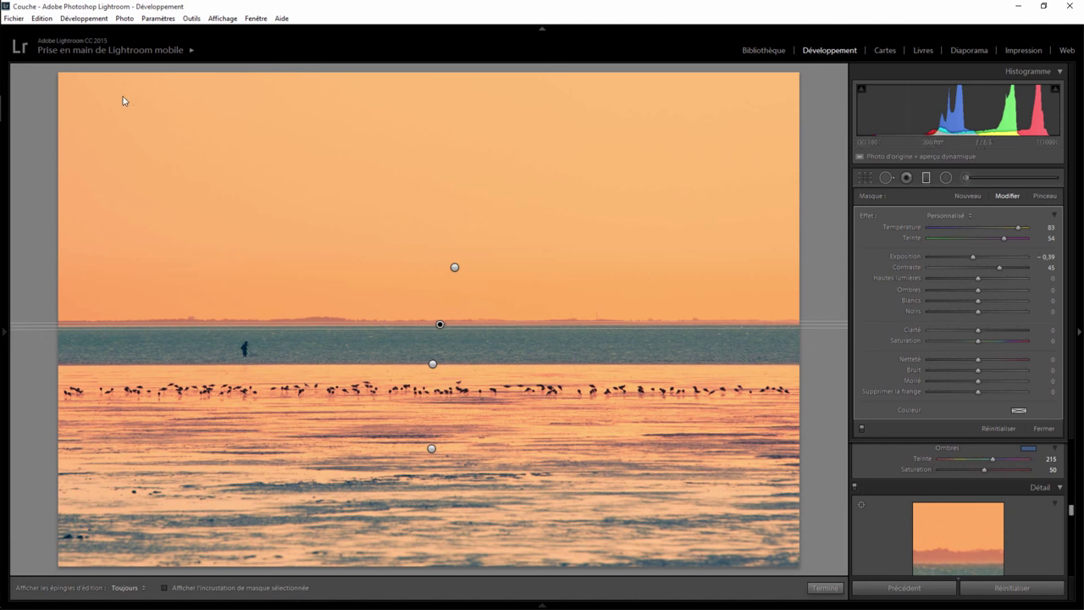
# - Draw a radial filter in the upper-left sky with exposure 0.49 and feather 100
pyautogui.click(884, 180)
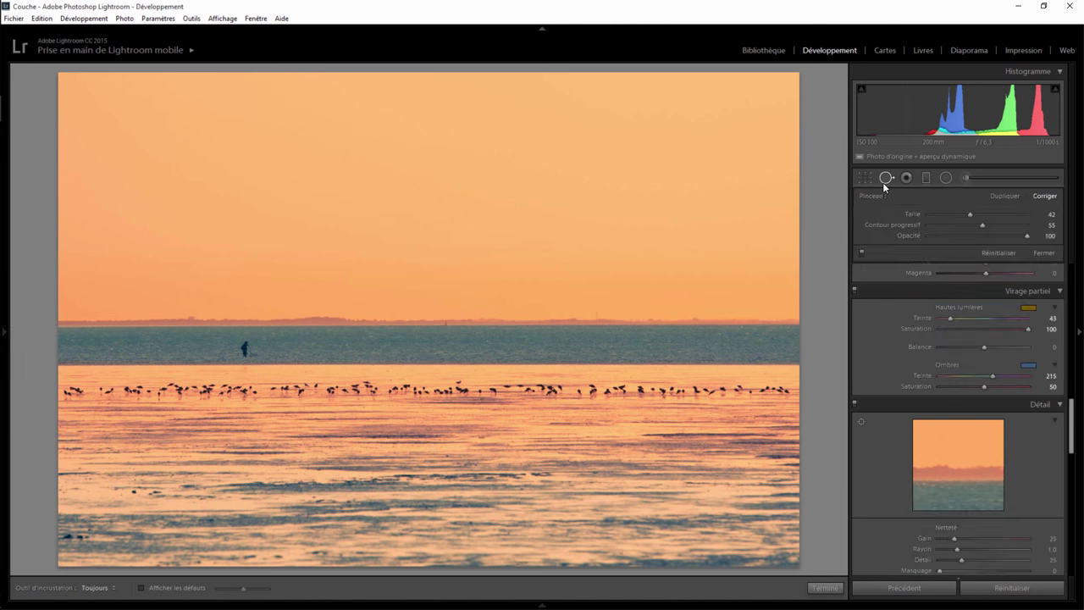
pyautogui.click(947, 178)
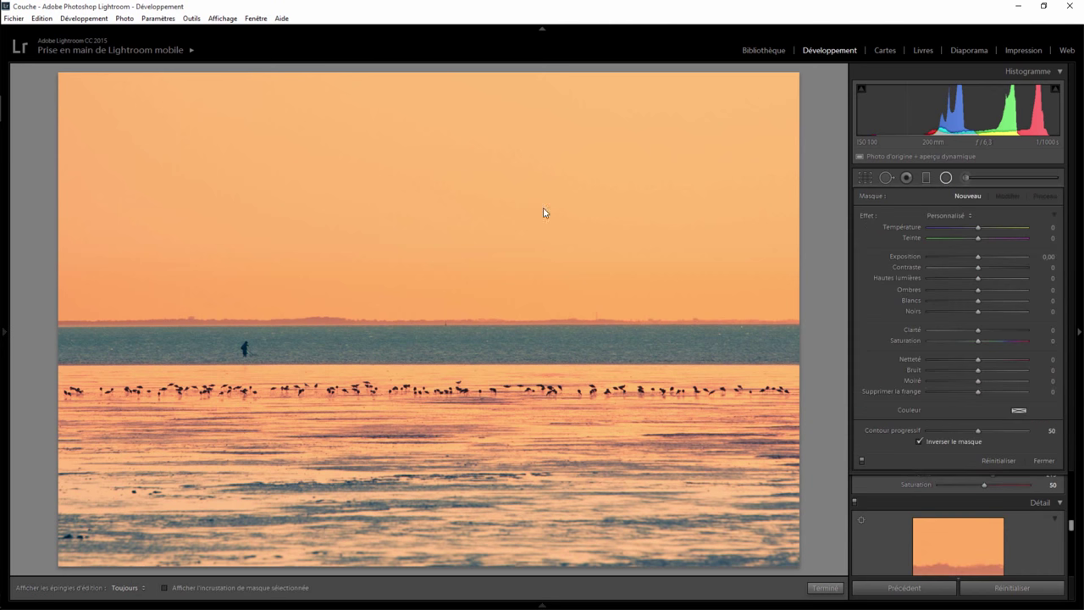
pyautogui.moveTo(73, 113)
pyautogui.mouseDown()
pyautogui.moveTo(244, 226)
pyautogui.moveTo(266, 254)
pyautogui.mouseUp()
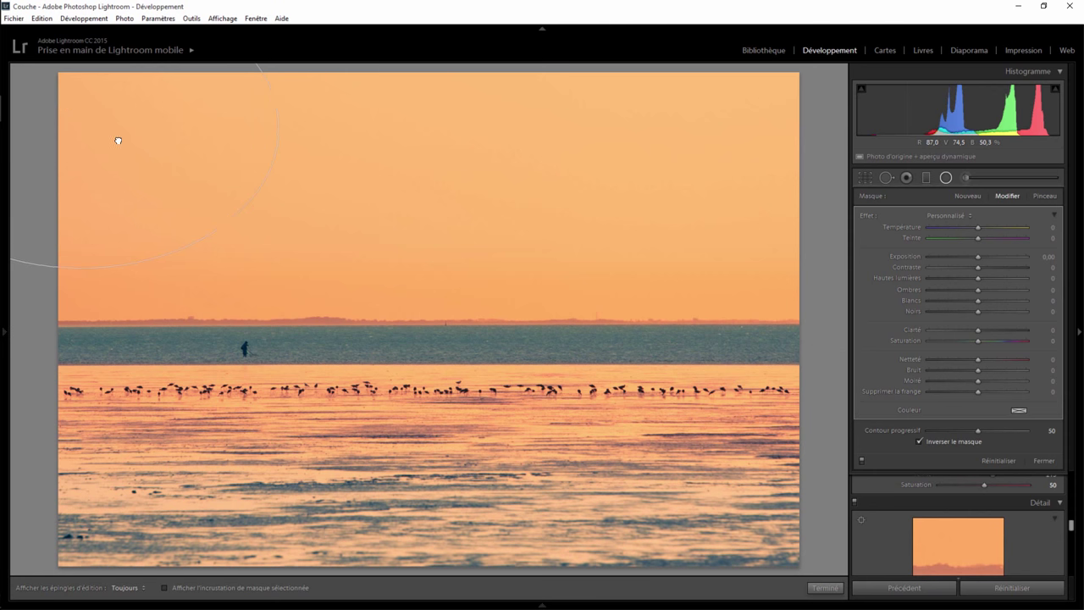
pyautogui.moveTo(118, 140); pyautogui.dragTo(128, 153)
pyautogui.moveTo(92, 282); pyautogui.dragTo(90, 258)
pyautogui.moveTo(979, 262); pyautogui.dragTo(982, 263)
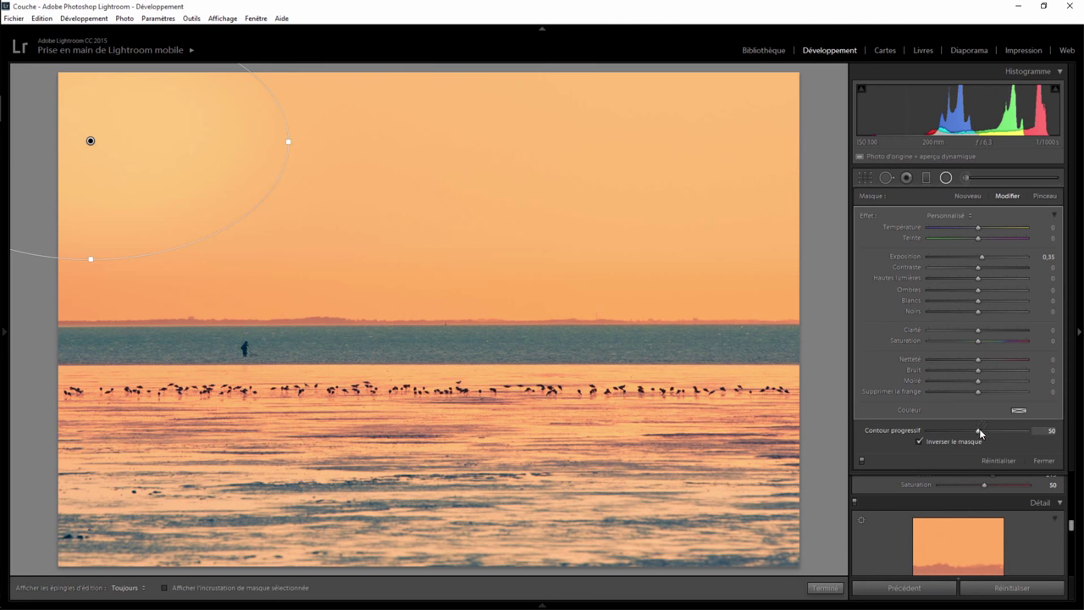
pyautogui.moveTo(981, 433)
pyautogui.mouseDown()
pyautogui.moveTo(890, 438)
pyautogui.moveTo(1047, 436)
pyautogui.mouseUp()
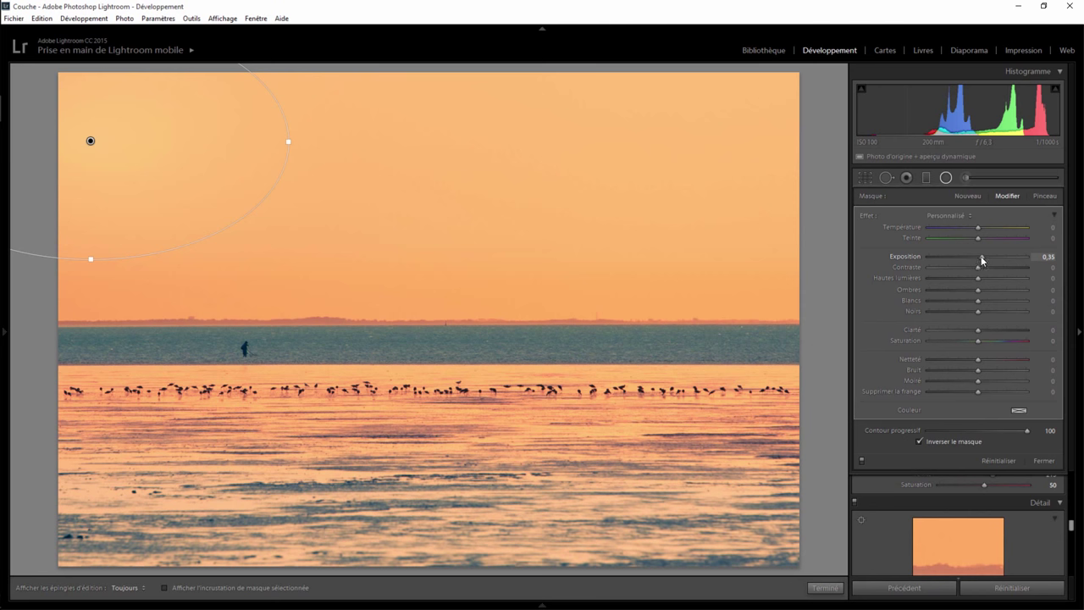
# - Widen the upper-left glow, then duplicate it onto the lower-left beach
pyautogui.moveTo(983, 260); pyautogui.dragTo(983, 263)
pyautogui.moveTo(91, 141); pyautogui.dragTo(81, 142)
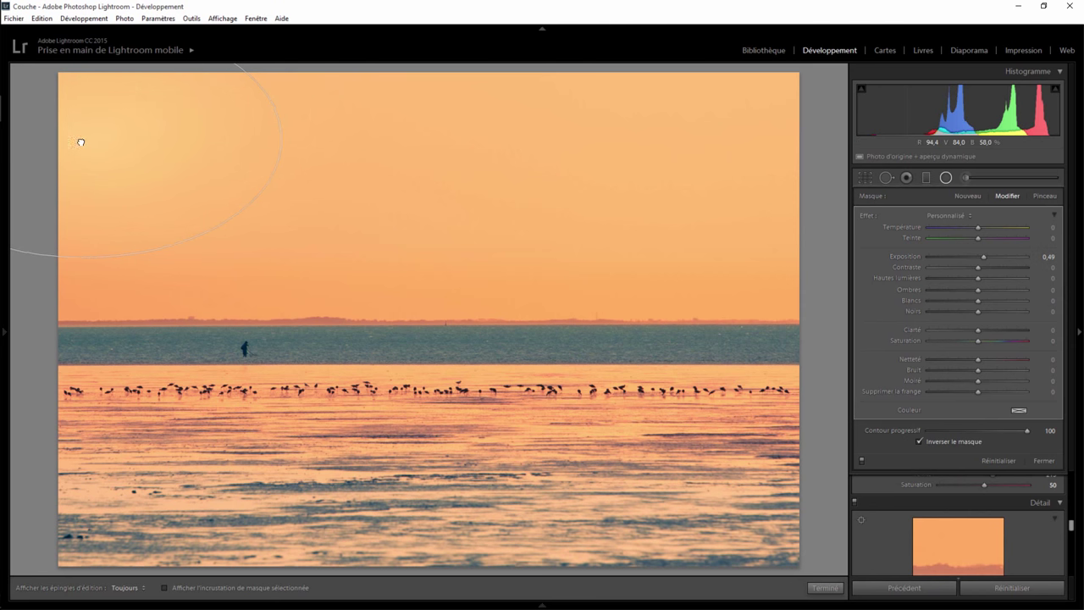
pyautogui.moveTo(268, 139); pyautogui.dragTo(354, 138)
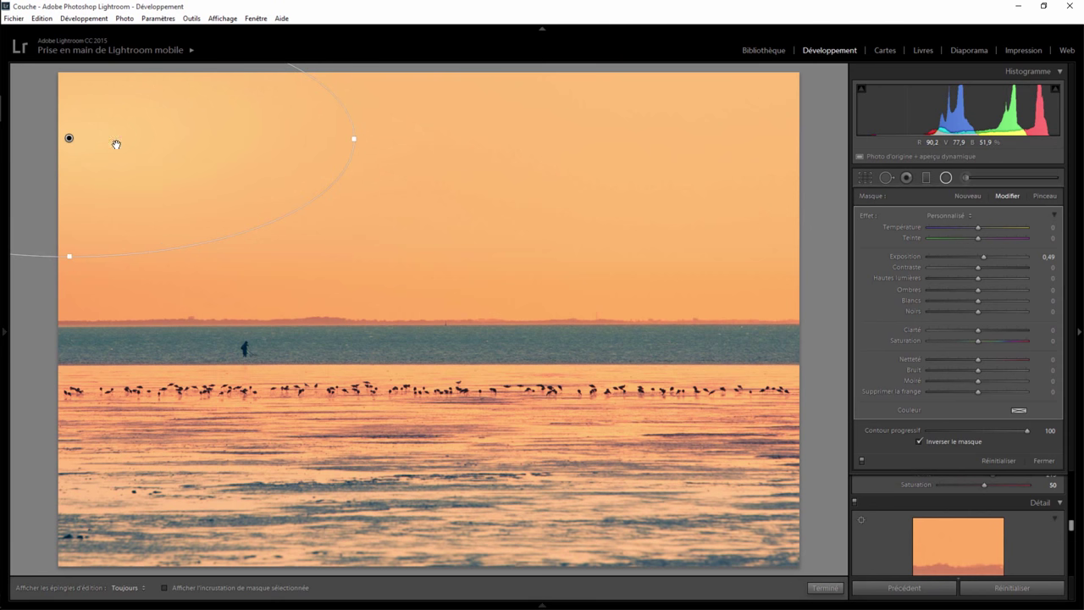
pyautogui.rightClick(68, 139)
pyautogui.click(81, 145)
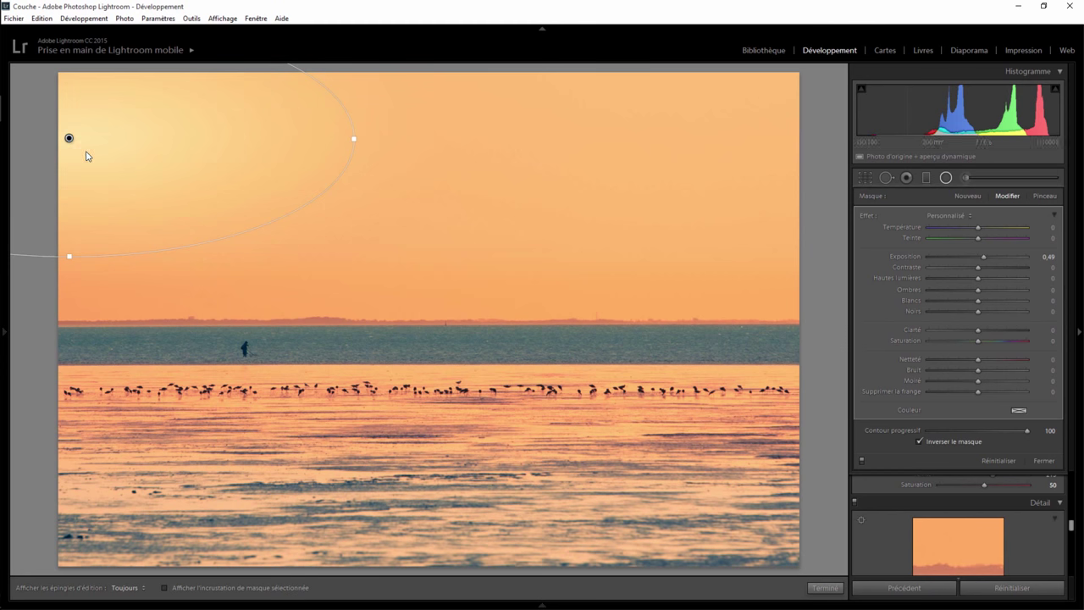
pyautogui.moveTo(68, 138)
pyautogui.mouseDown()
pyautogui.moveTo(64, 432)
pyautogui.moveTo(71, 420)
pyautogui.mouseUp()
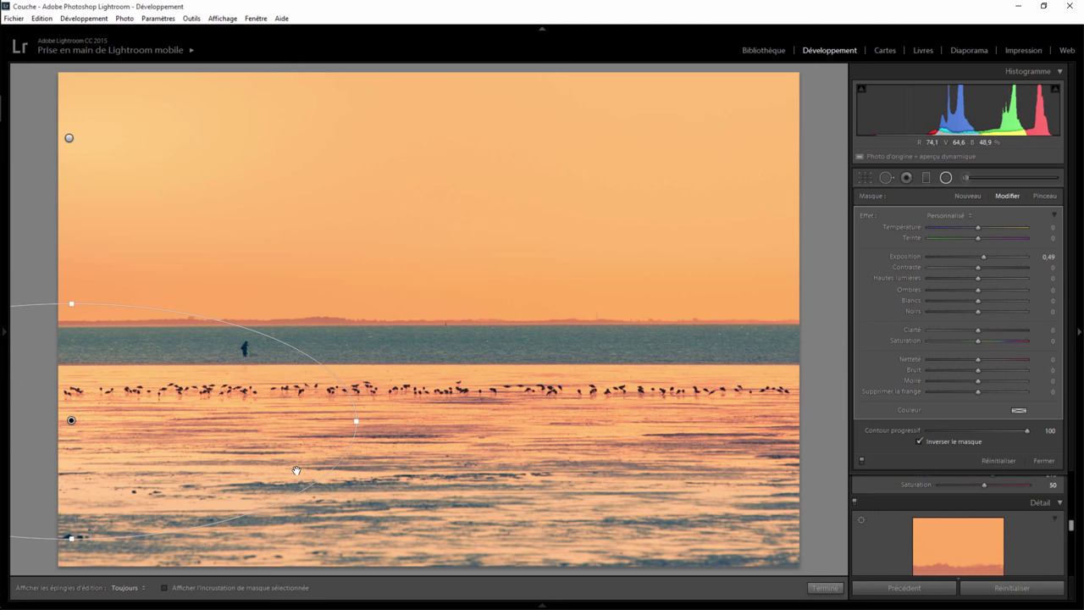
pyautogui.click(826, 588)
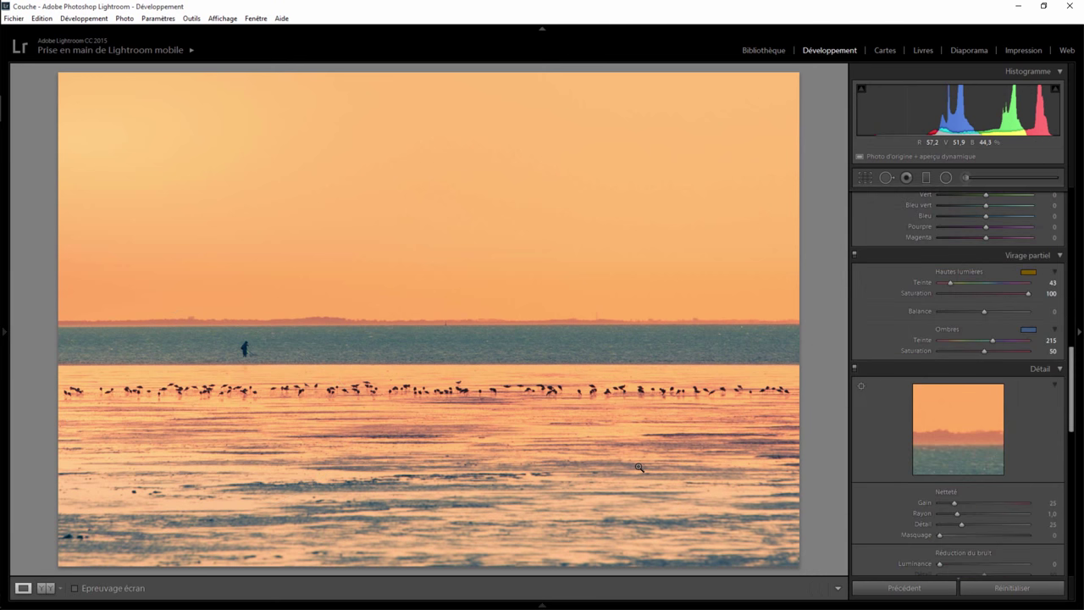
# - Compare with the sunset reference and inspect the horizon and waterline graduated filters
pyautogui.press('Right')
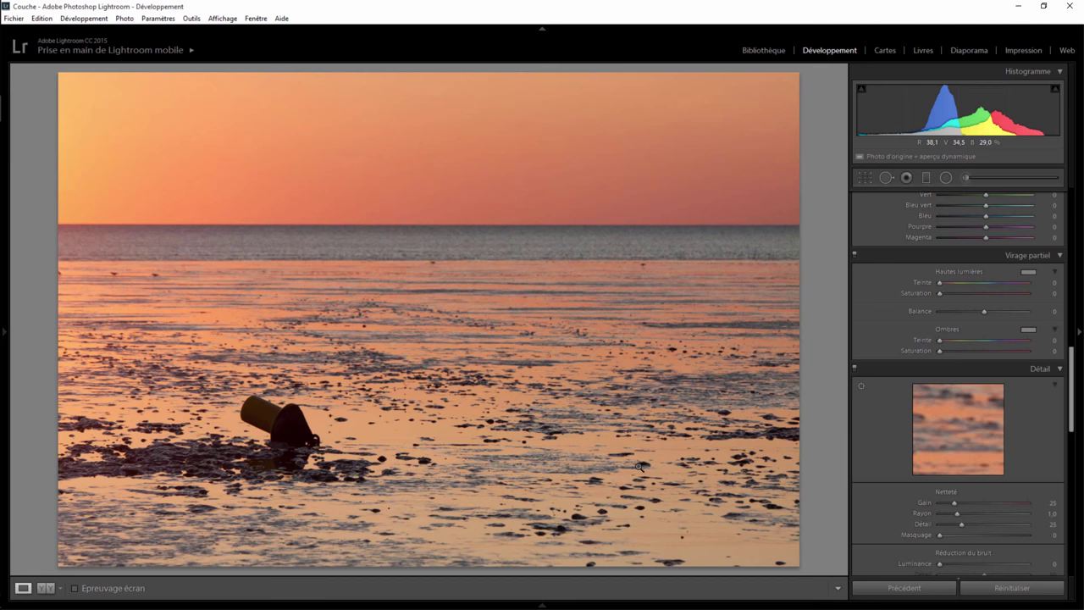
pyautogui.press('Right')
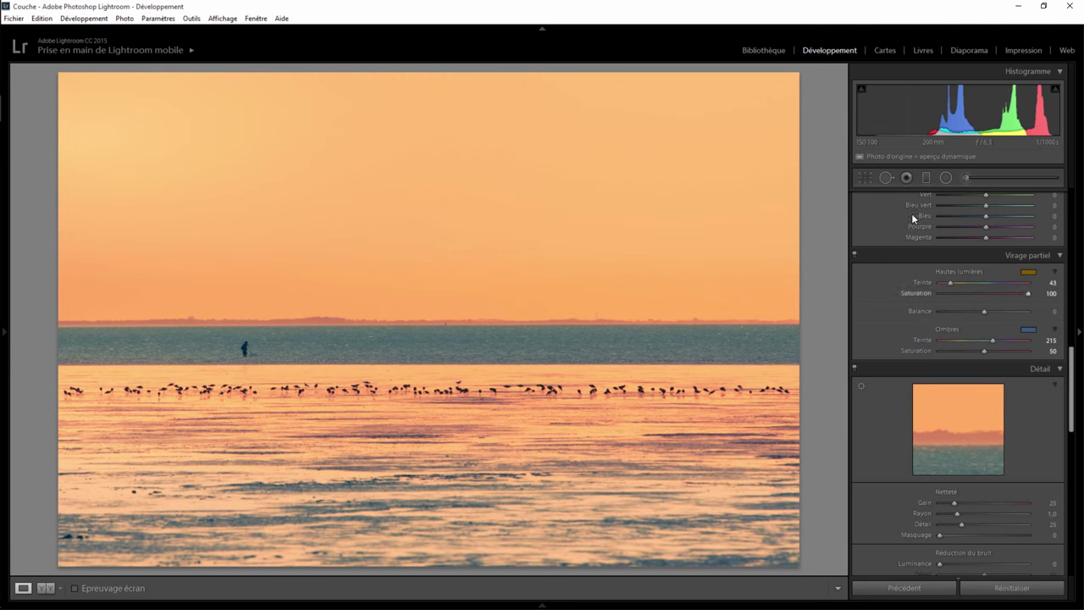
pyautogui.click(926, 177)
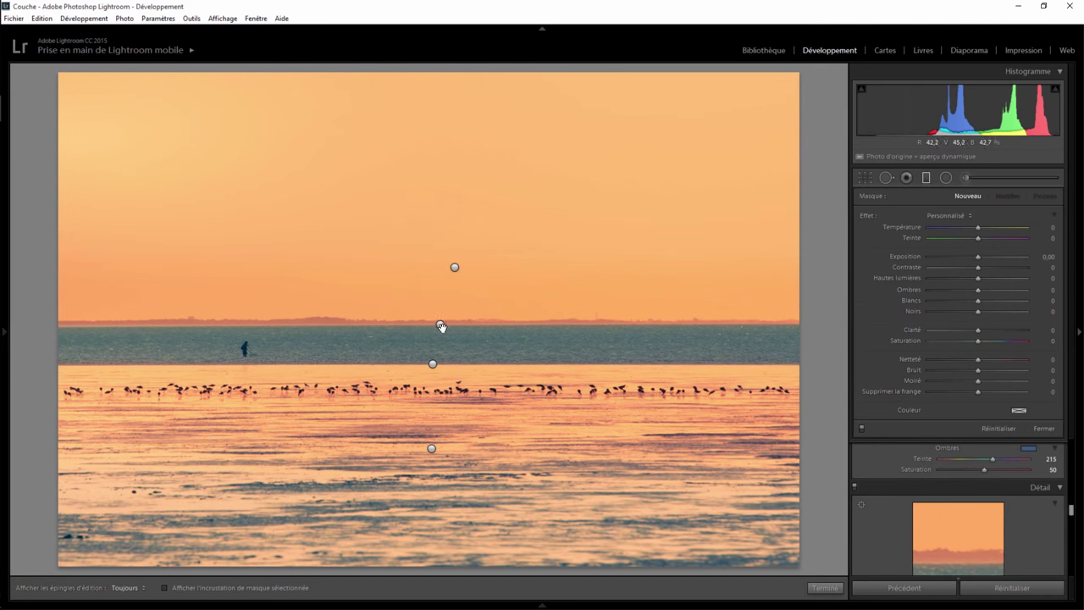
pyautogui.click(441, 327)
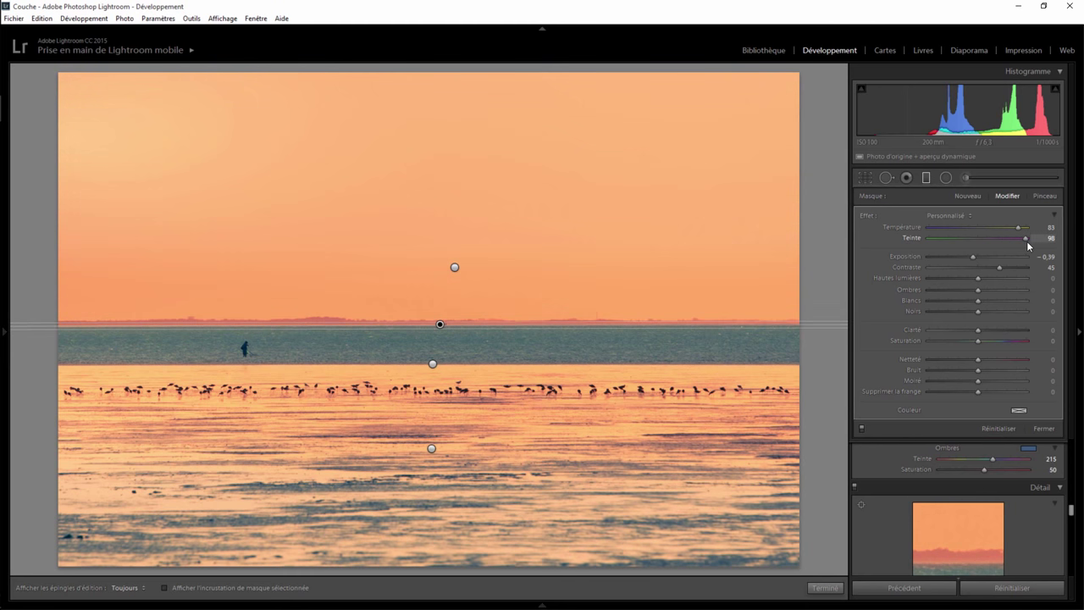
pyautogui.click(432, 363)
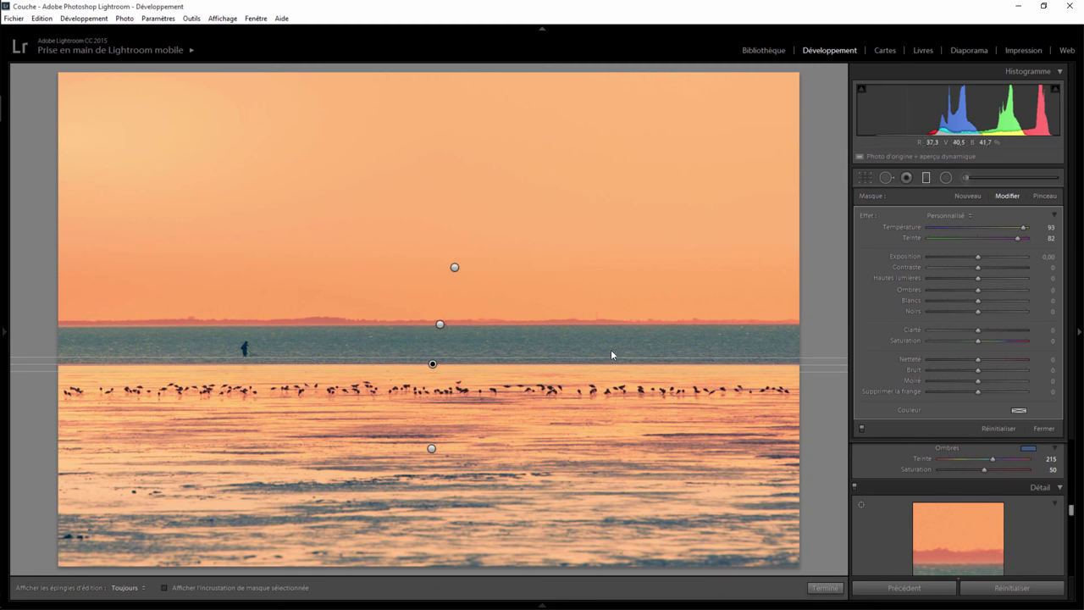
pyautogui.click(825, 588)
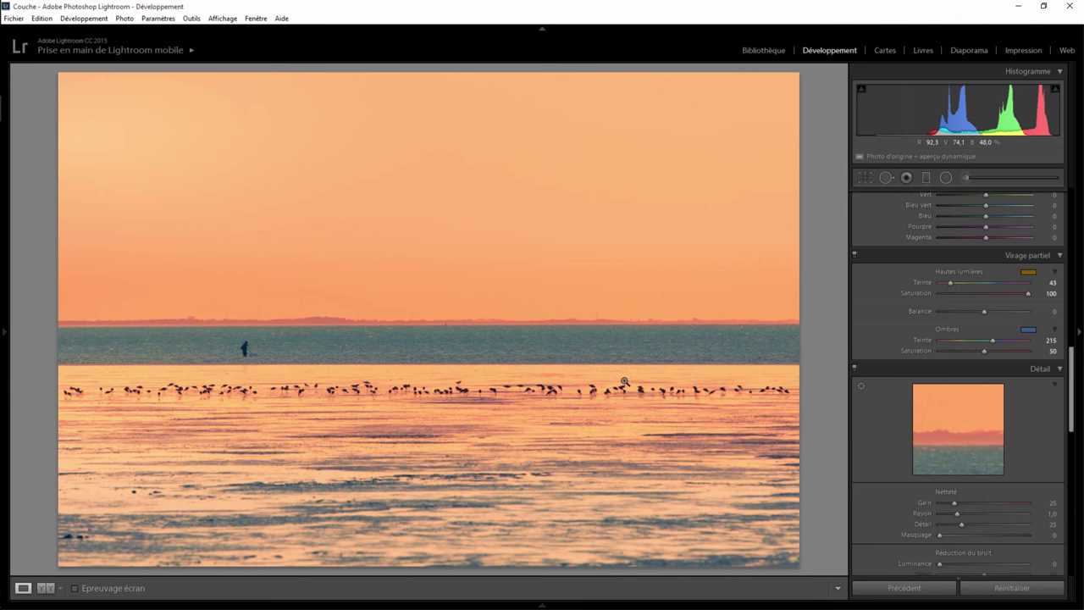
# - Lower the horizon filter's exposure to −0.53, checking it against the sunset reference
pyautogui.press('Right')
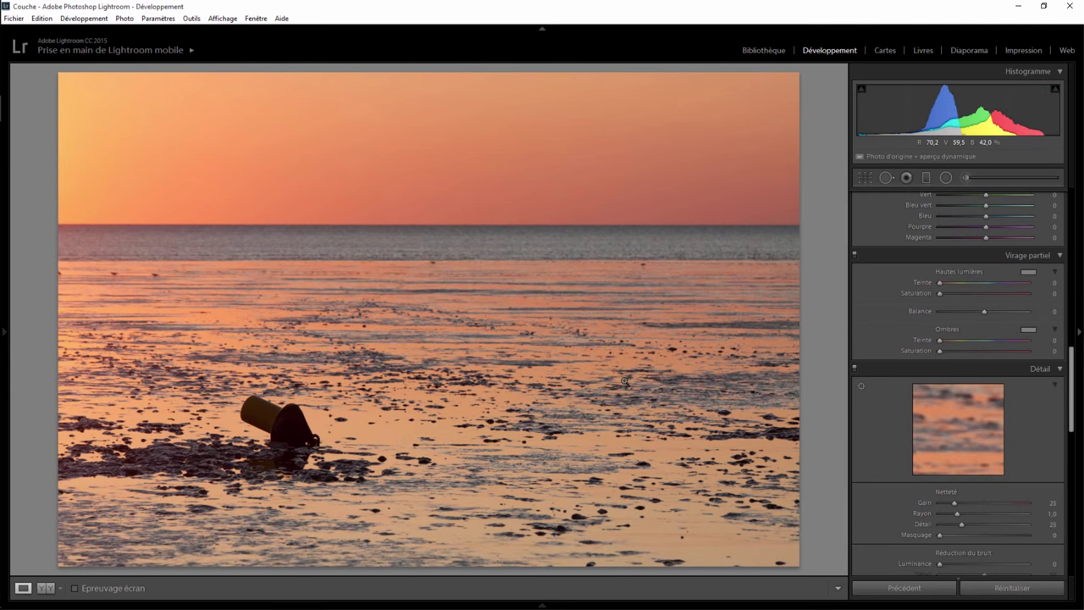
pyautogui.press('Right')
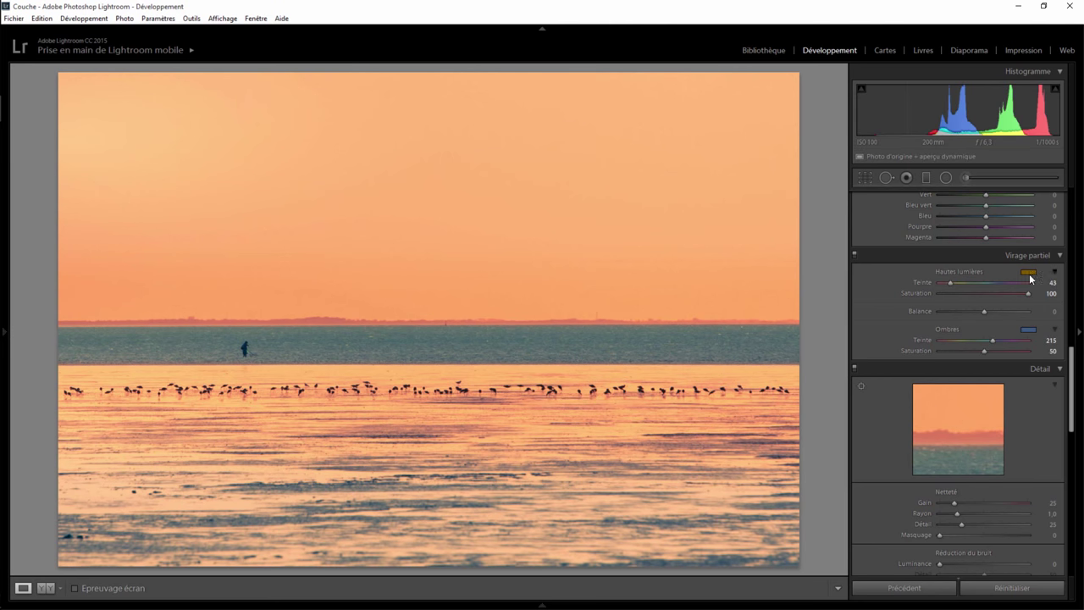
pyautogui.click(927, 179)
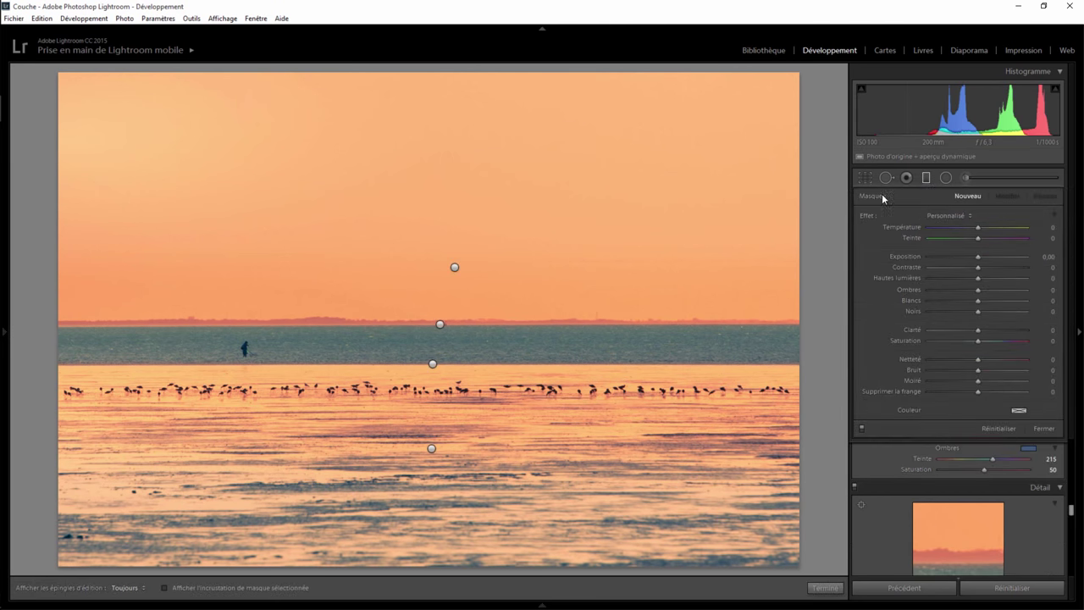
pyautogui.click(441, 325)
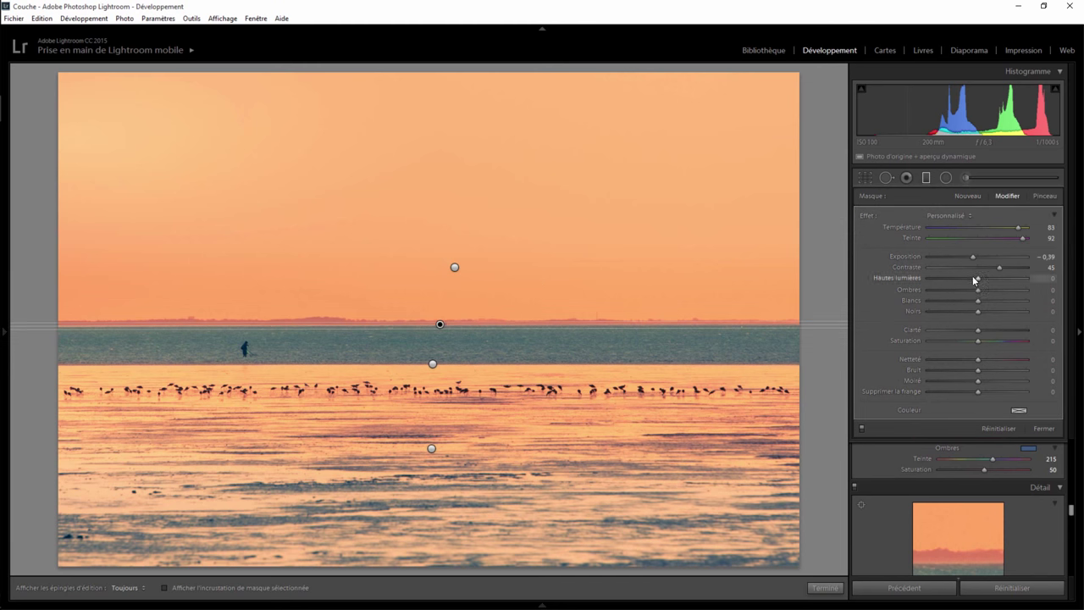
pyautogui.moveTo(972, 257); pyautogui.dragTo(970, 257)
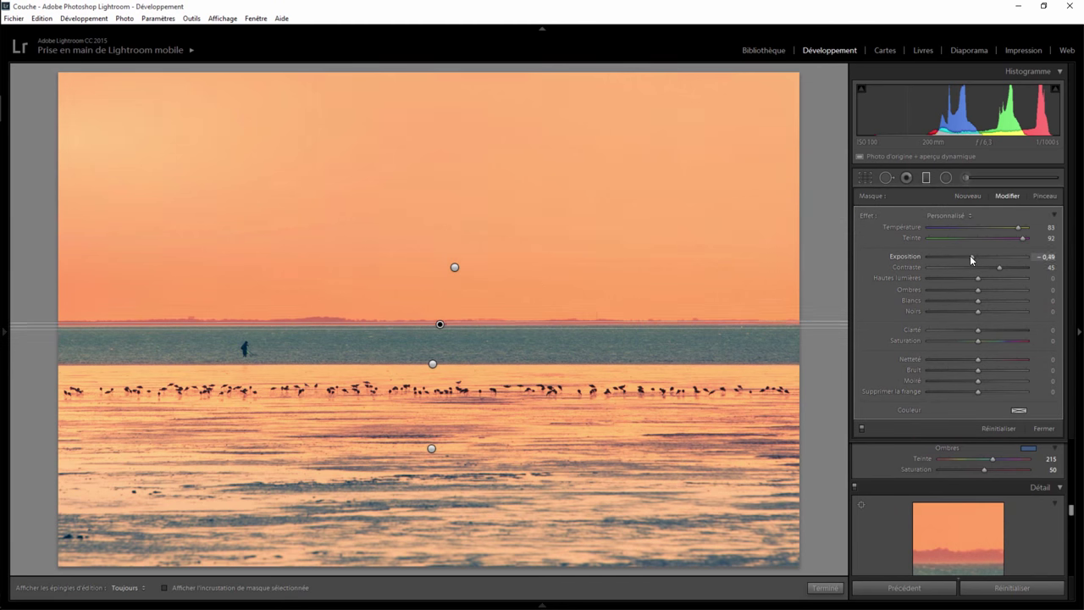
pyautogui.click(825, 587)
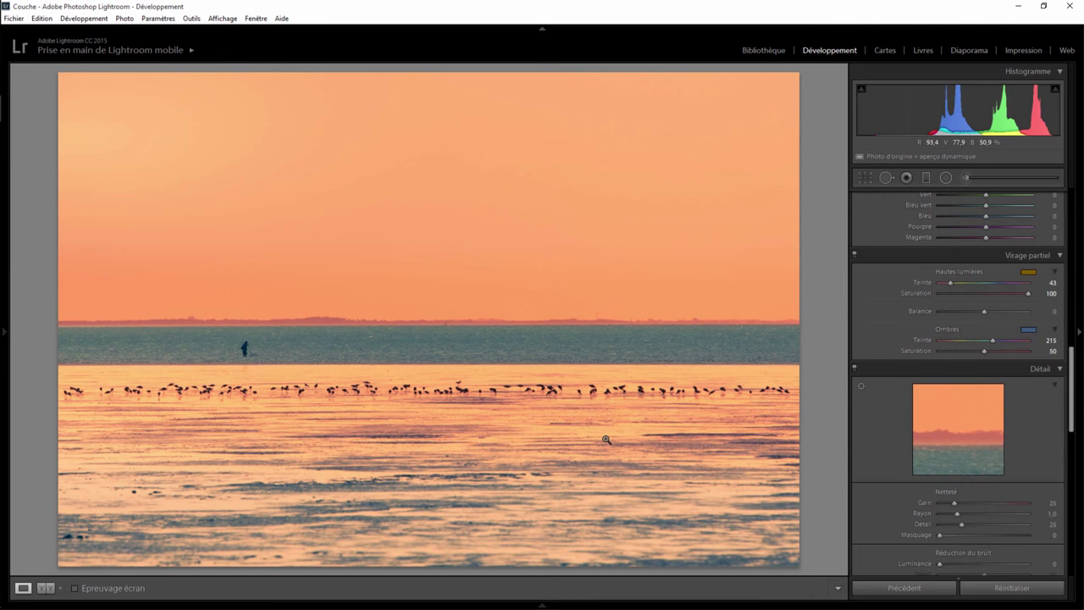
pyautogui.press('Right')
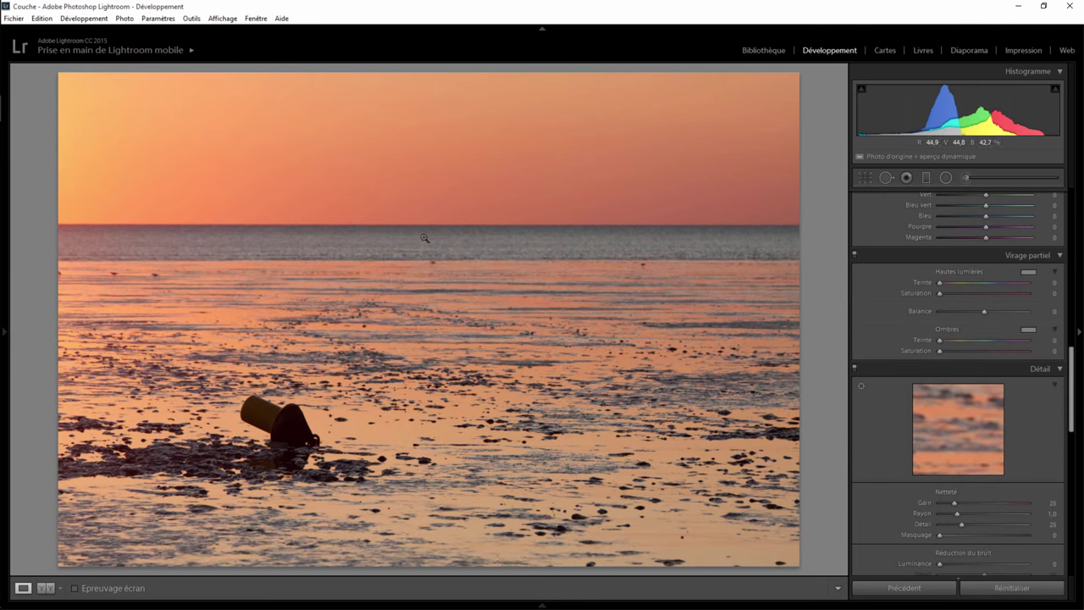
pyautogui.press('Right')
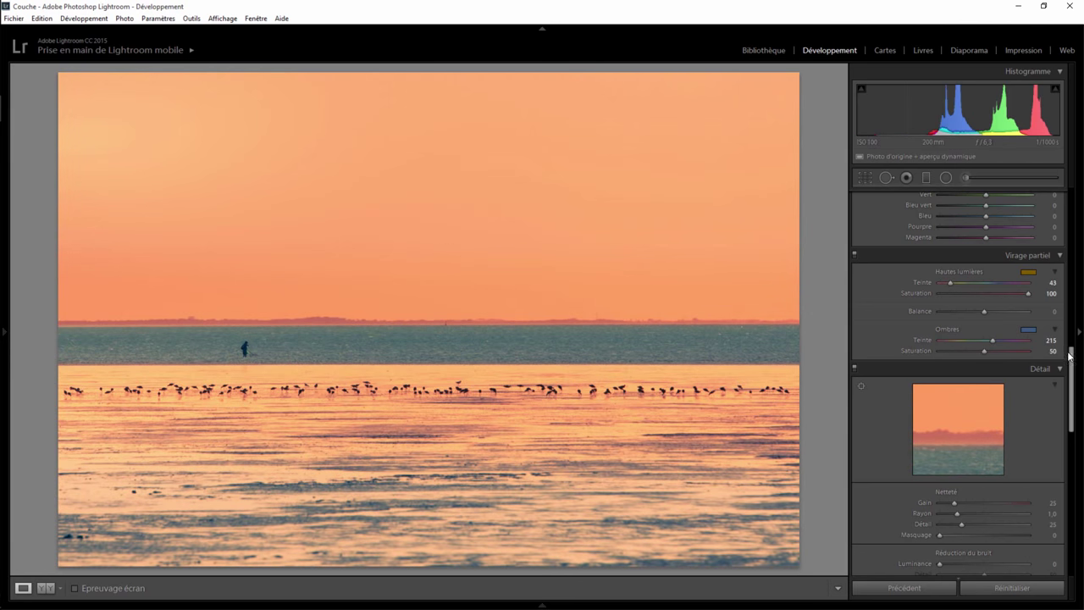
# - Set HSL blue saturation to −71 and compare the result with the sunset reference
pyautogui.moveTo(1073, 354); pyautogui.dragTo(1076, 329)
pyautogui.scroll(4, 953, 329)
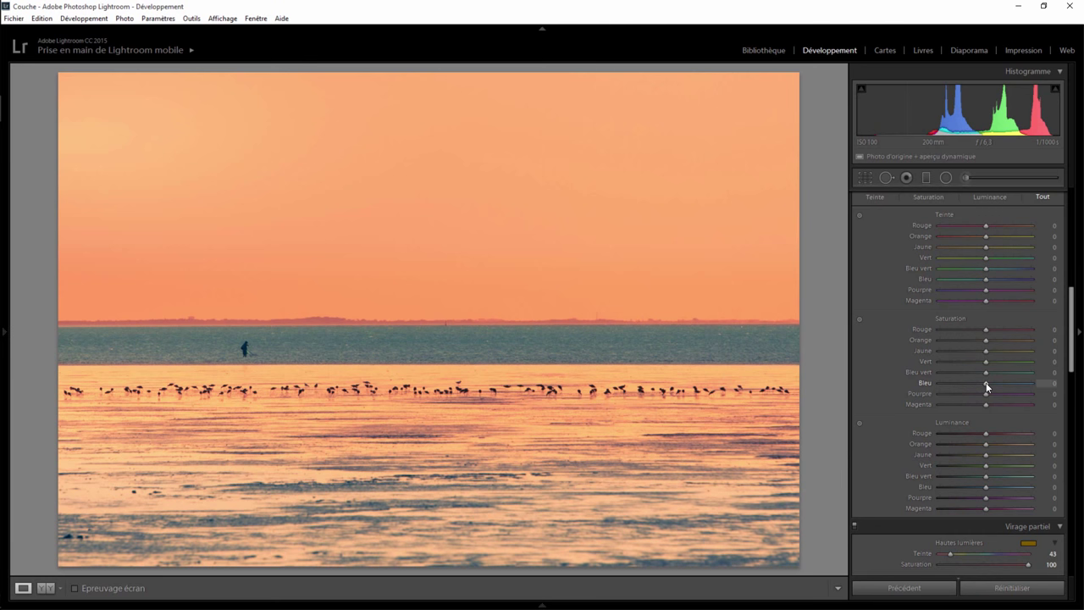
pyautogui.moveTo(978, 381)
pyautogui.mouseDown()
pyautogui.moveTo(909, 383)
pyautogui.moveTo(1080, 384)
pyautogui.moveTo(918, 383)
pyautogui.moveTo(974, 389)
pyautogui.mouseUp()
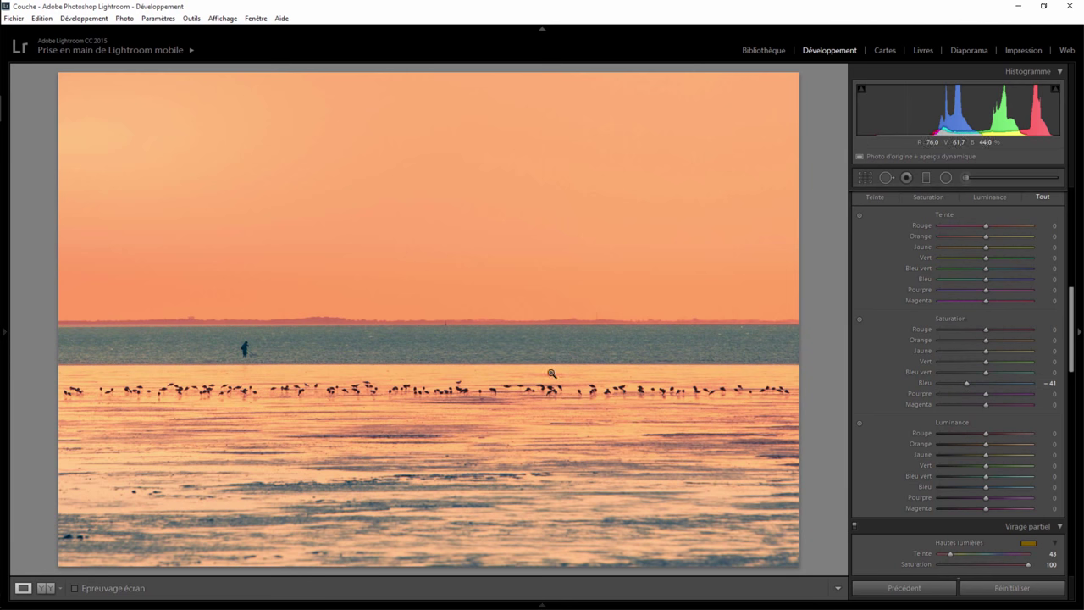
pyautogui.press('Right')
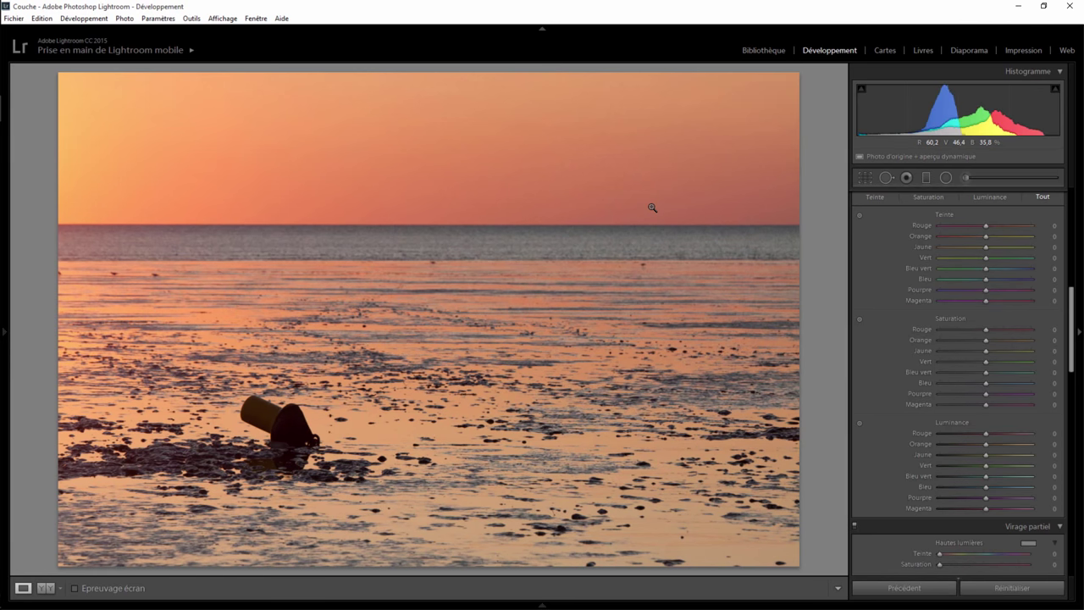
pyautogui.press('Left')
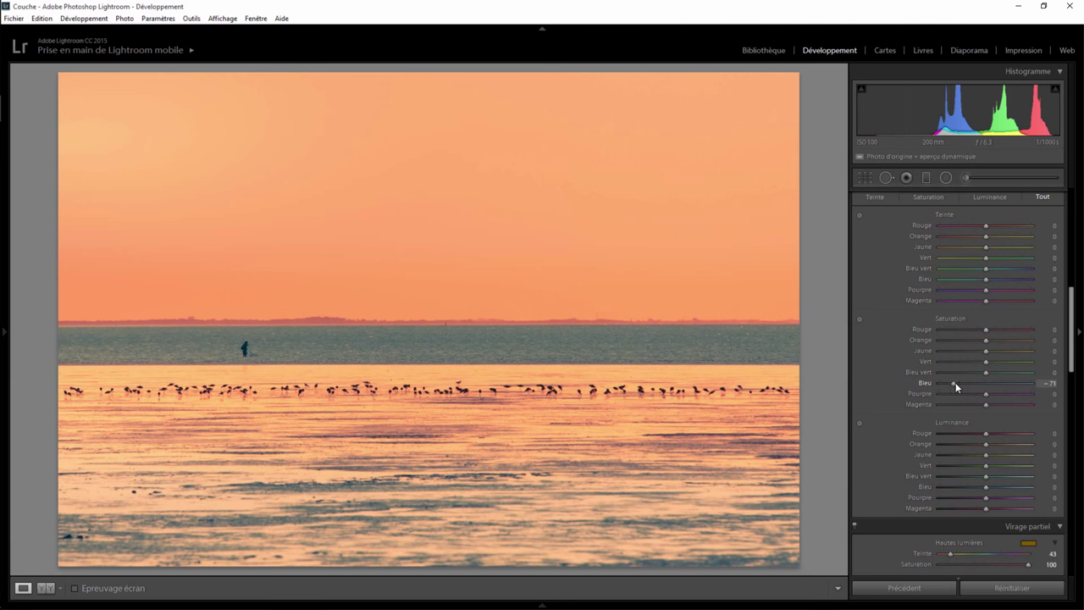
pyautogui.press('Right')
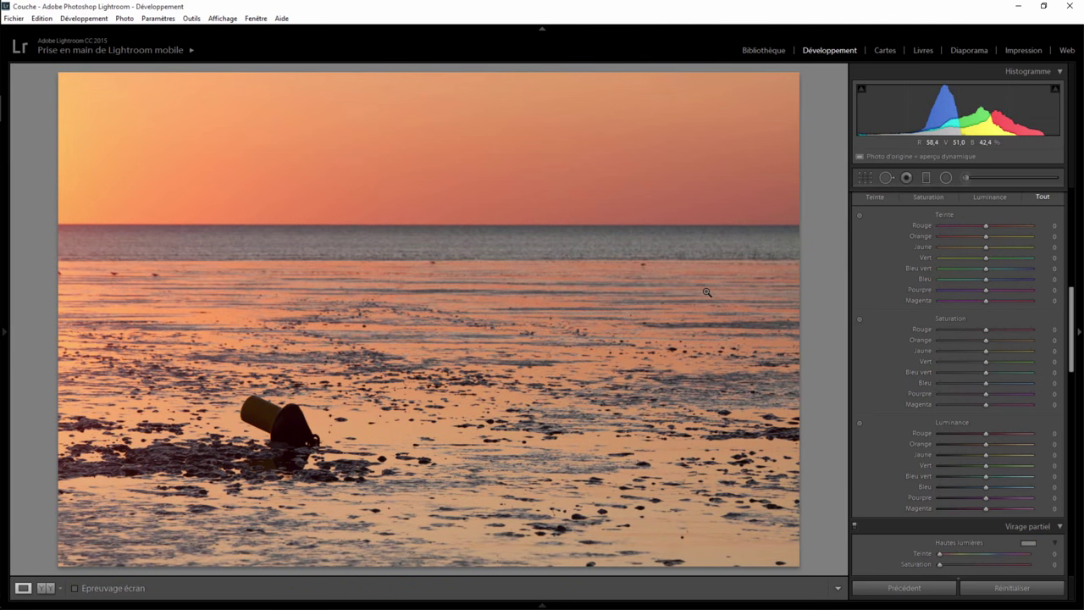
pyautogui.press('Left')
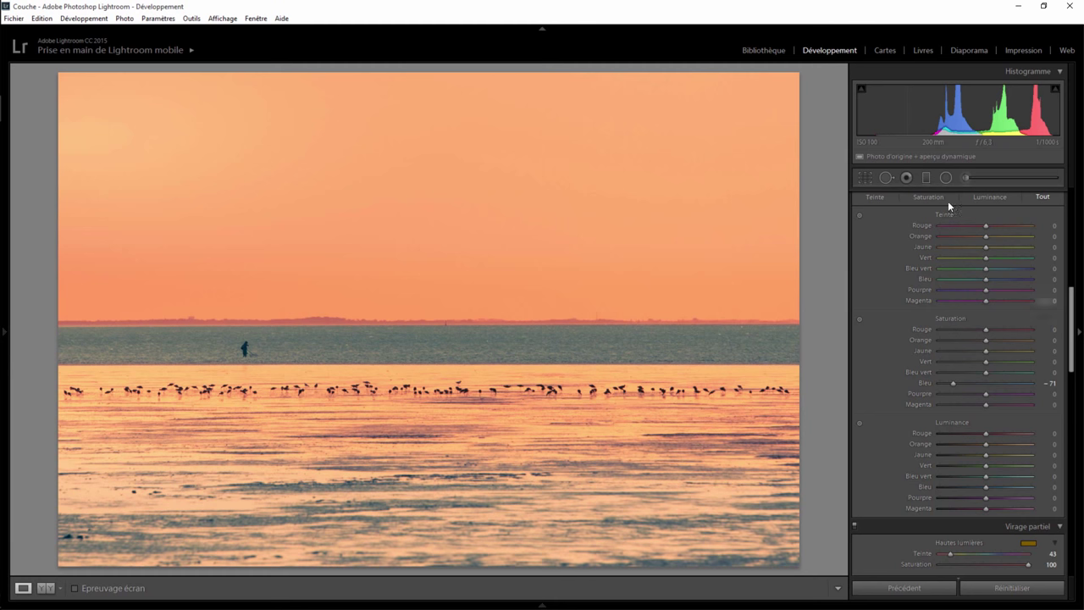
# - Select the warm filter at the water's edge and nudge it slightly down the image
pyautogui.click(927, 178)
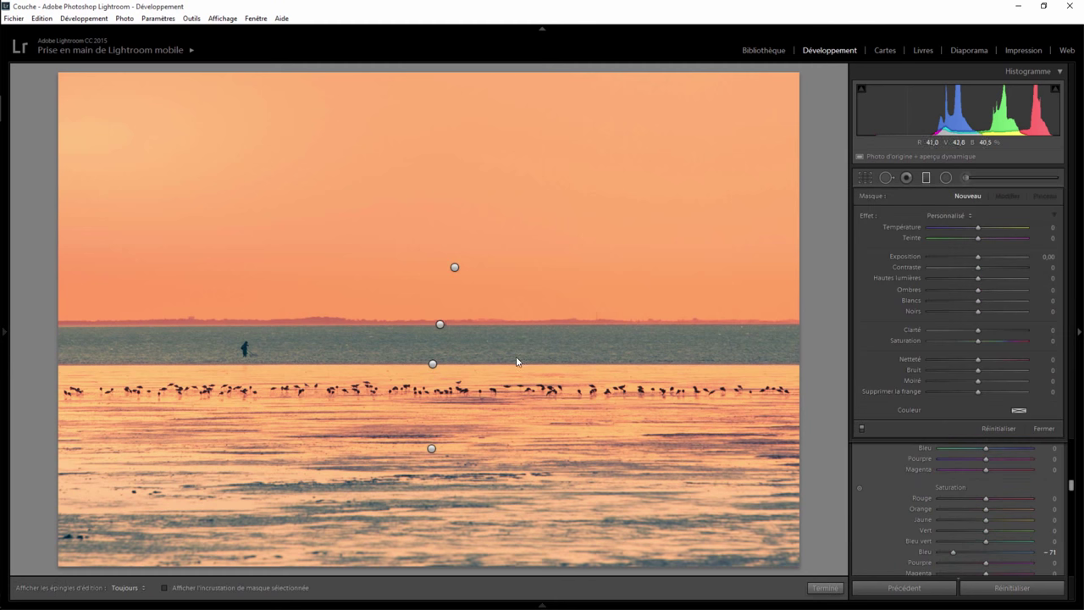
pyautogui.click(434, 364)
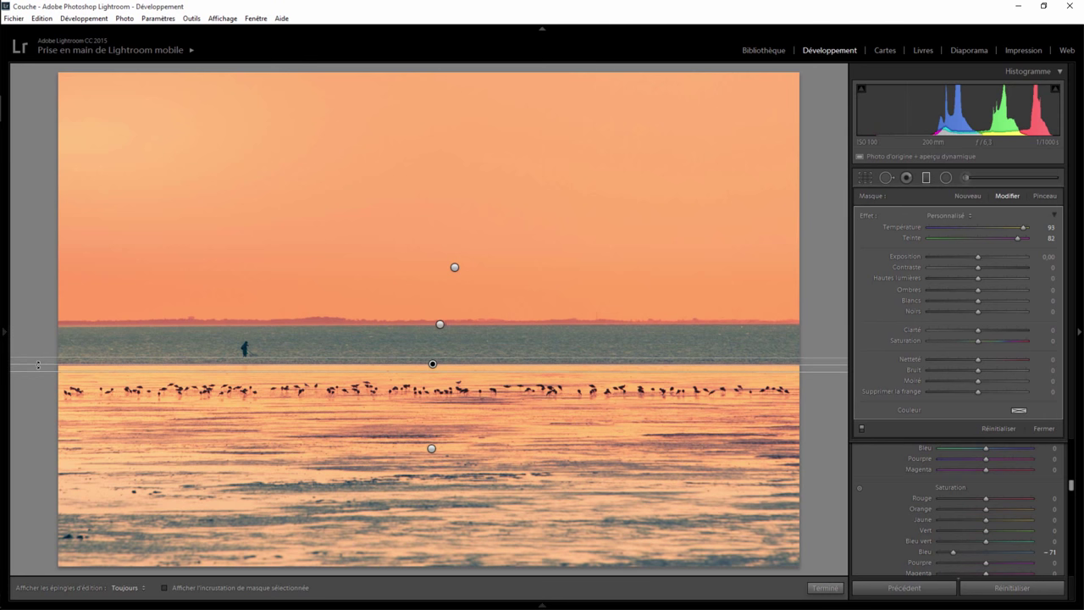
pyautogui.click(826, 588)
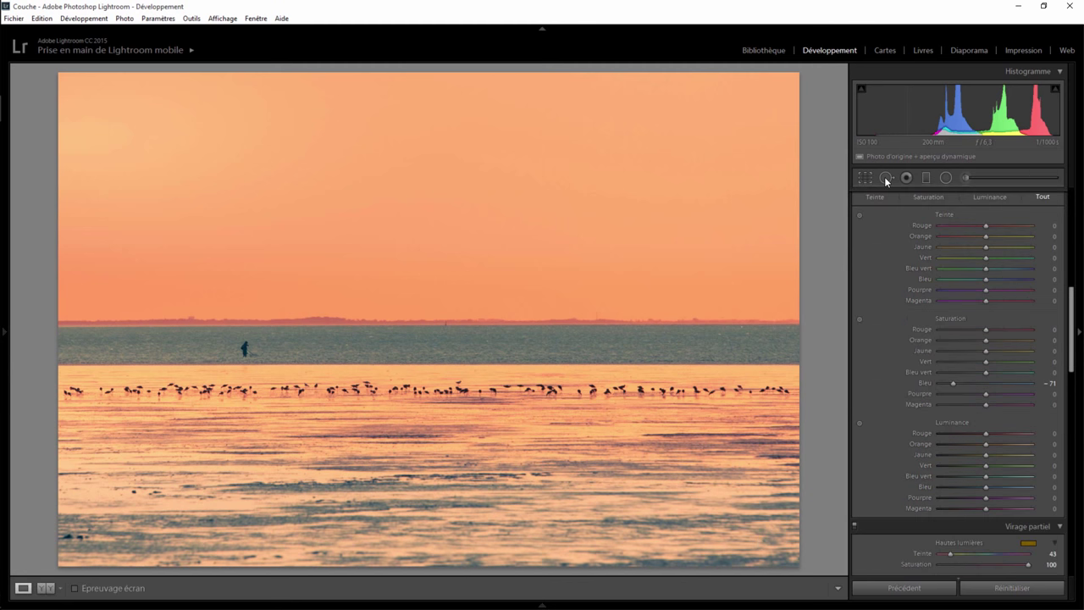
pyautogui.click(926, 177)
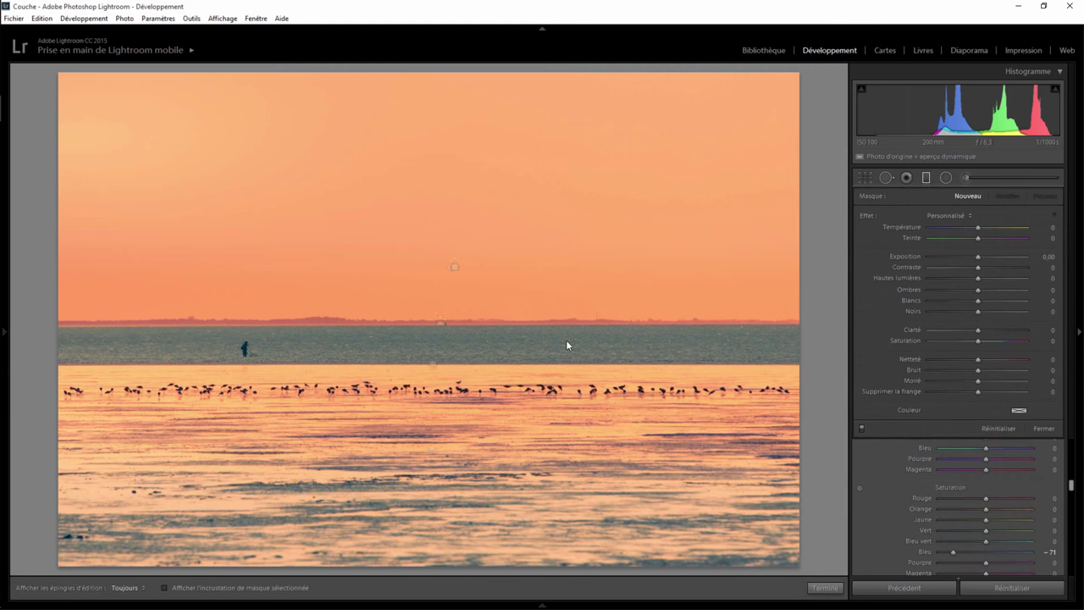
pyautogui.click(432, 362)
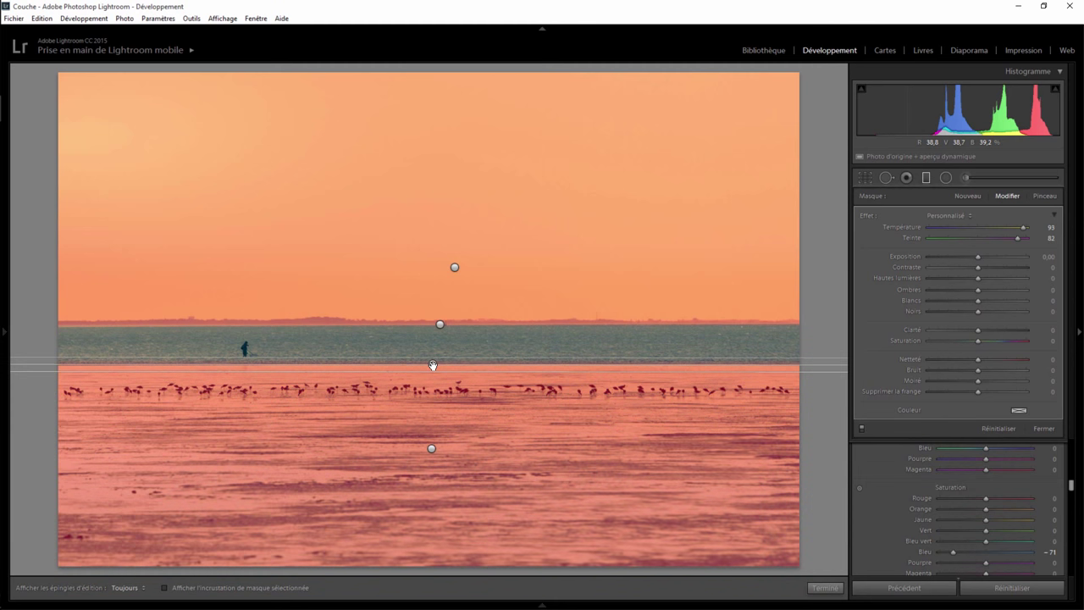
pyautogui.moveTo(432, 365); pyautogui.dragTo(432, 367)
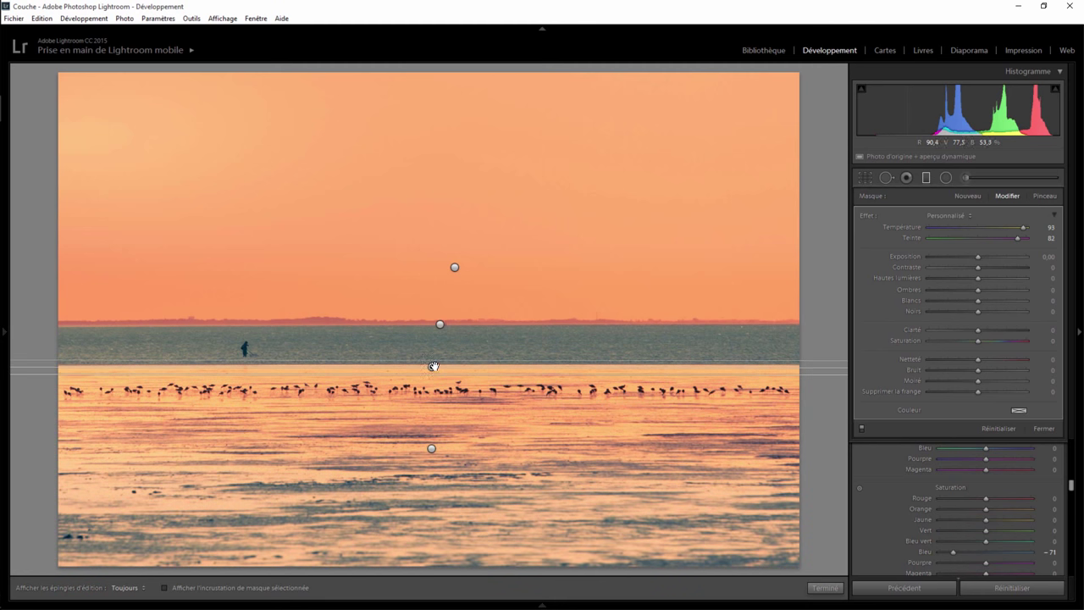
pyautogui.click(826, 587)
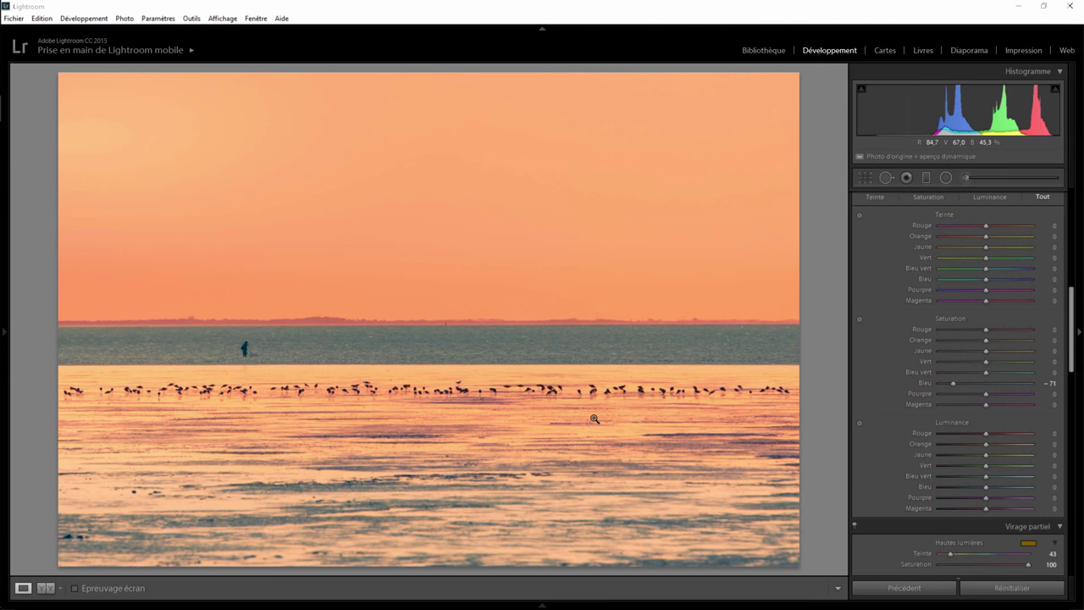
pyautogui.press('Right')
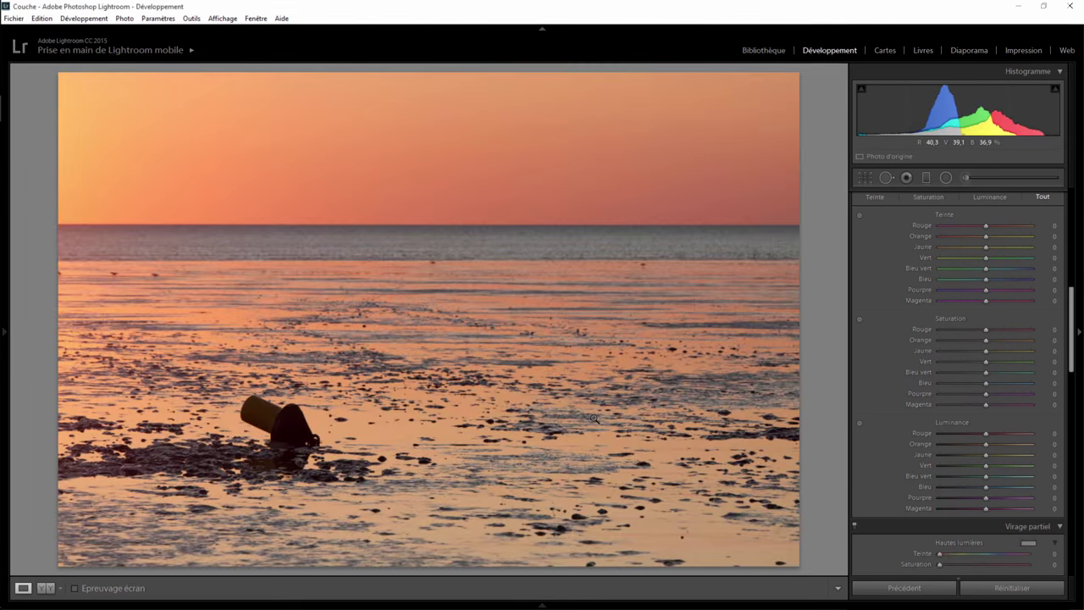
pyautogui.press('Left')
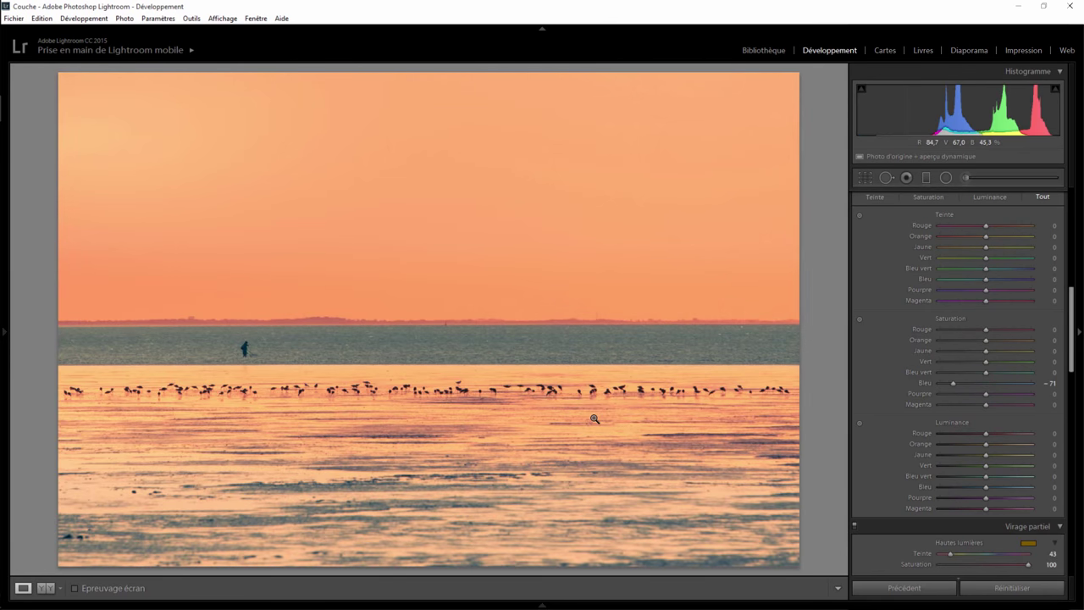
pyautogui.press('Right')
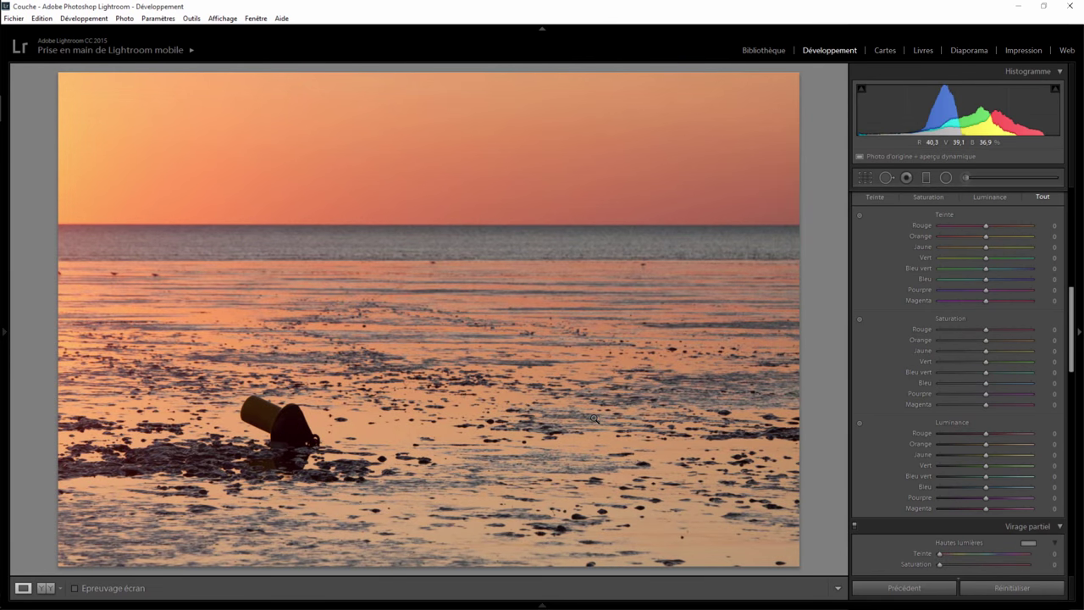
pyautogui.press('Left')
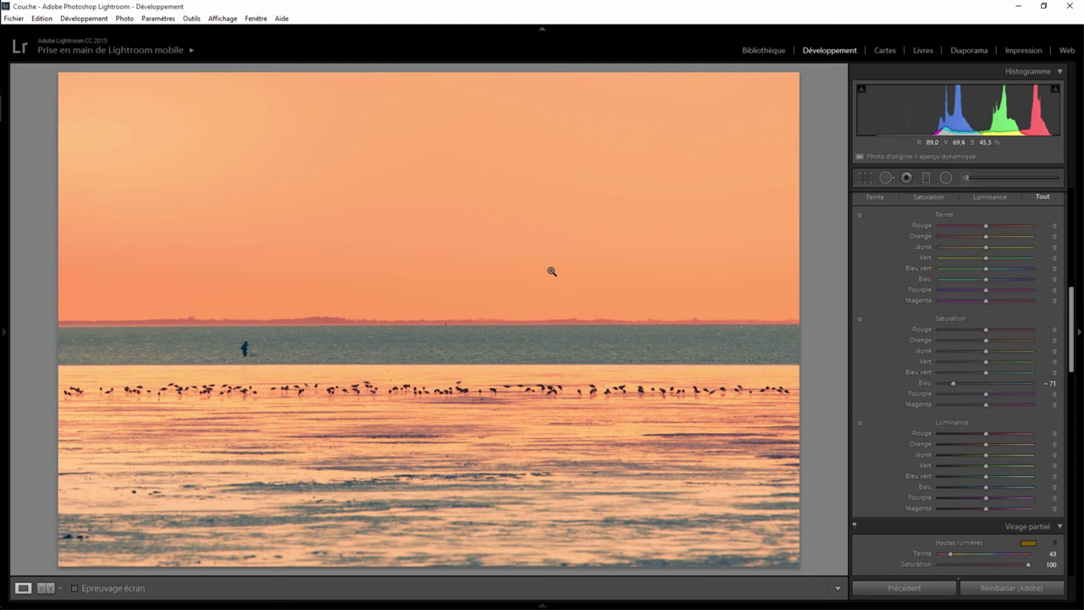
pyautogui.press('\\')
pyautogui.press('\\')
pyautogui.press('\\')
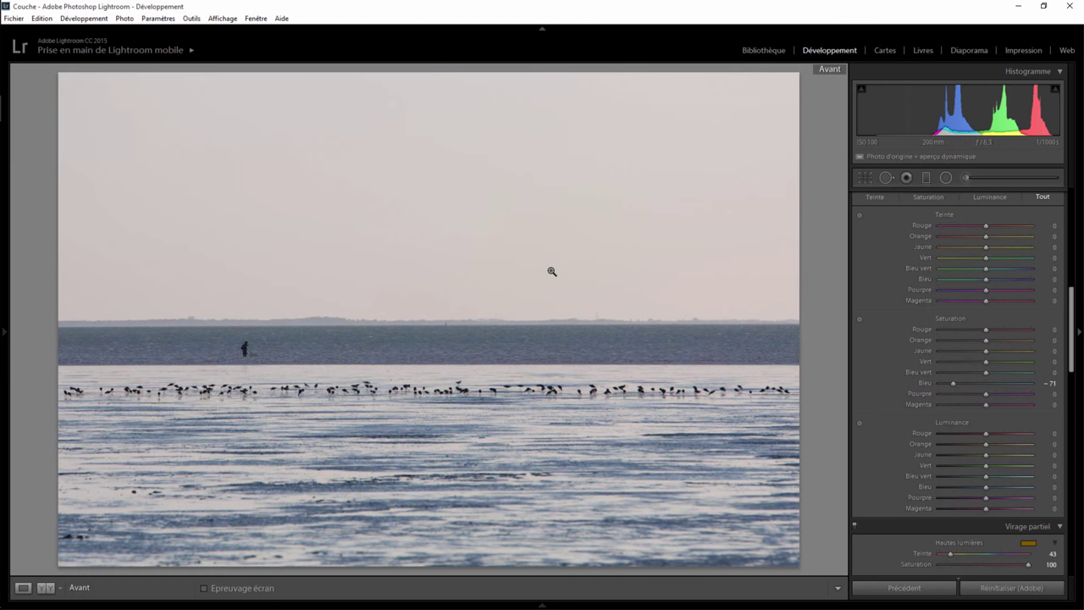
pyautogui.press('\\')
pyautogui.press('\\')
pyautogui.press('\\')
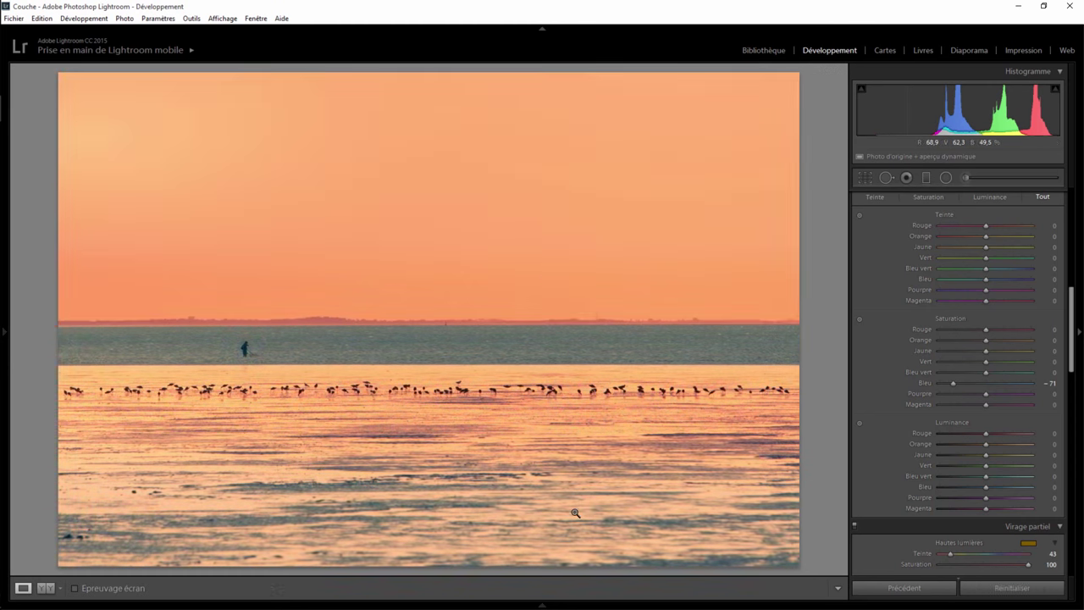